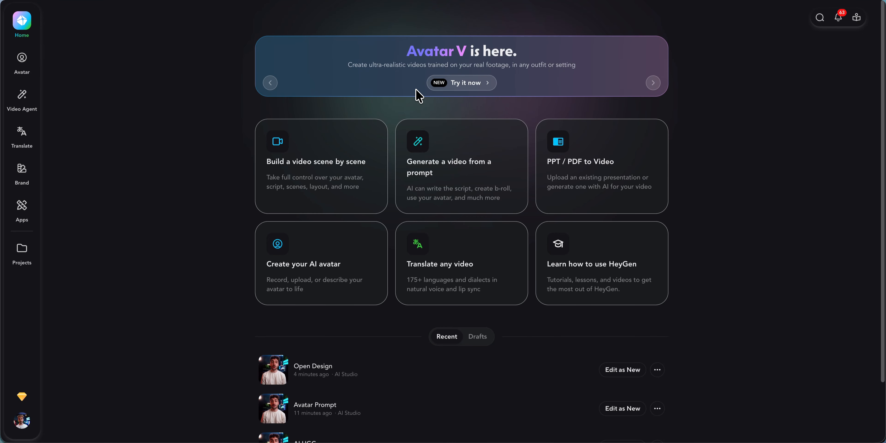
Review the individual Free, Creator and Pro plans, including the Pro plan's premium usage details, and close the pricing overview.
click(23, 398)
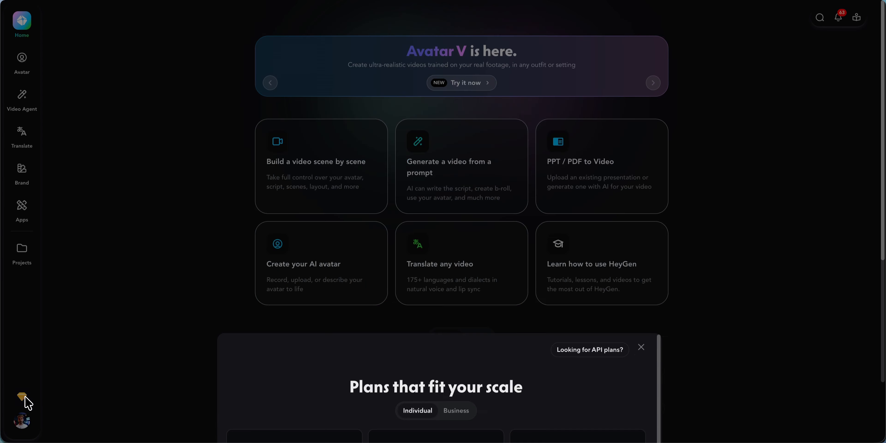
scroll(668, 133, down, 1)
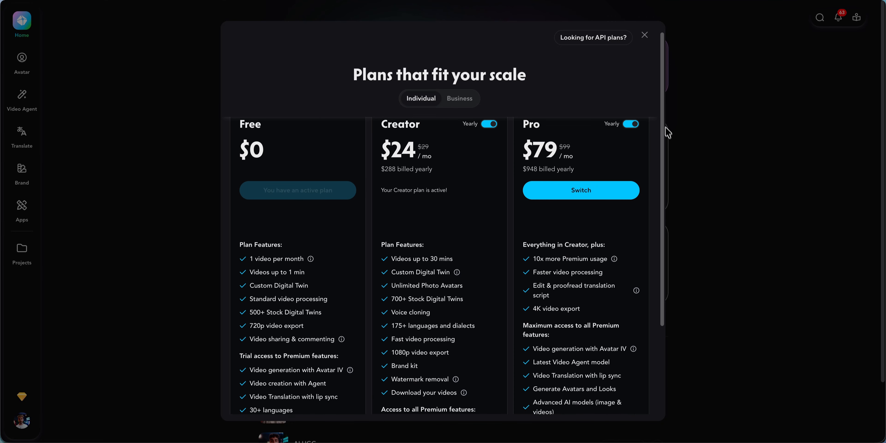
scroll(667, 132, up, 1)
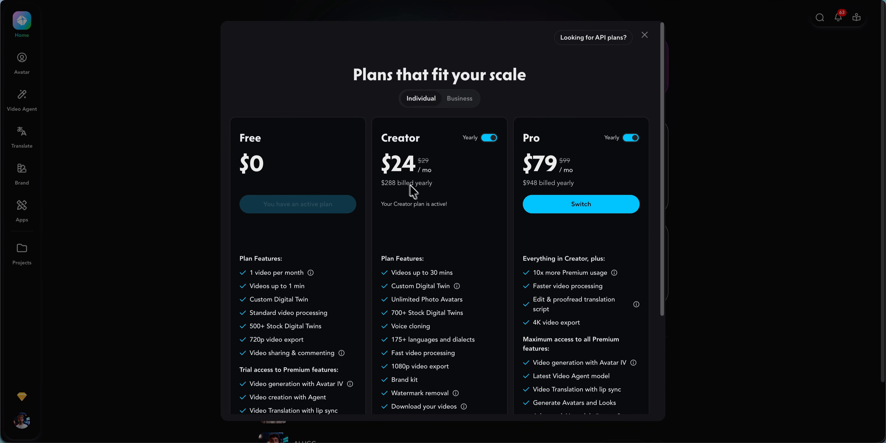
scroll(425, 218, down, 1)
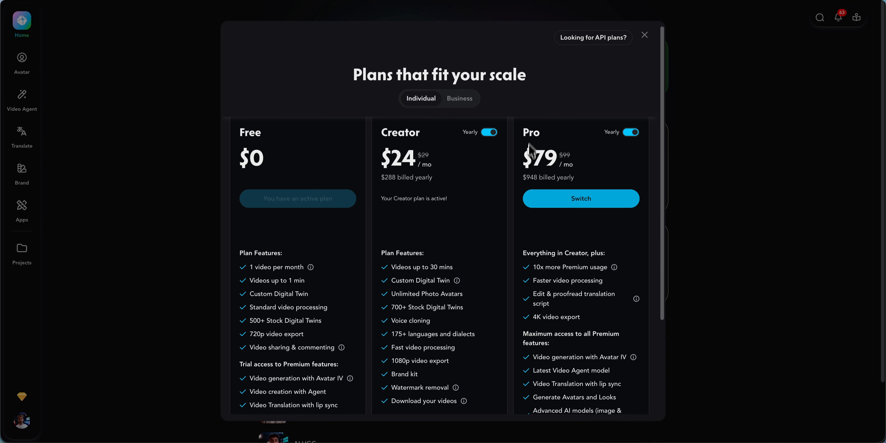
scroll(547, 249, down, 1)
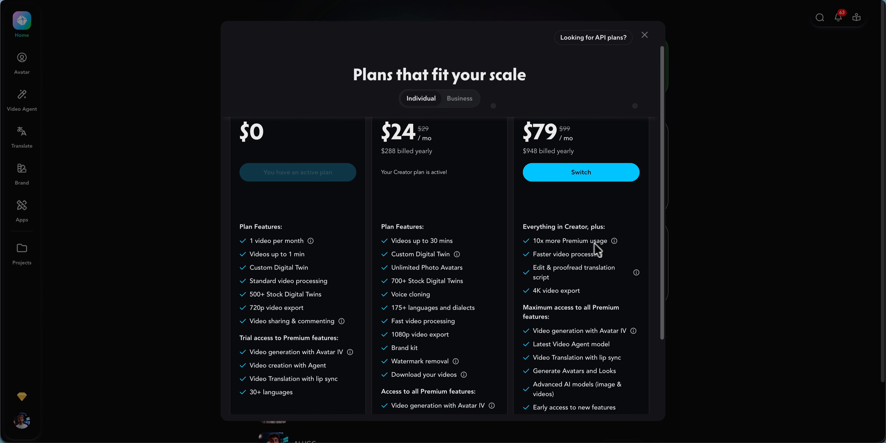
mouse_move(615, 241)
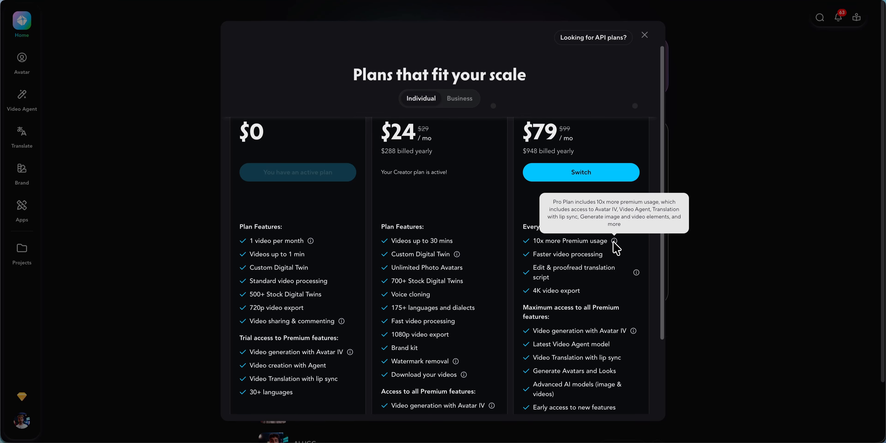
scroll(491, 251, down, 2)
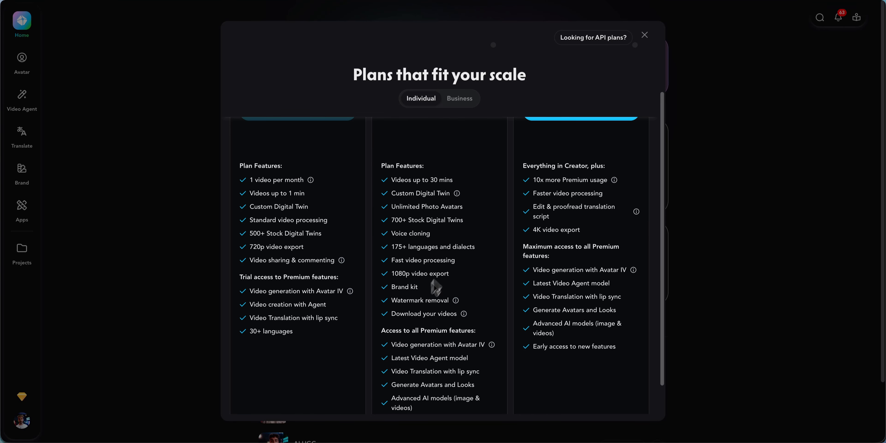
scroll(433, 282, up, 3)
scroll(443, 291, down, 3)
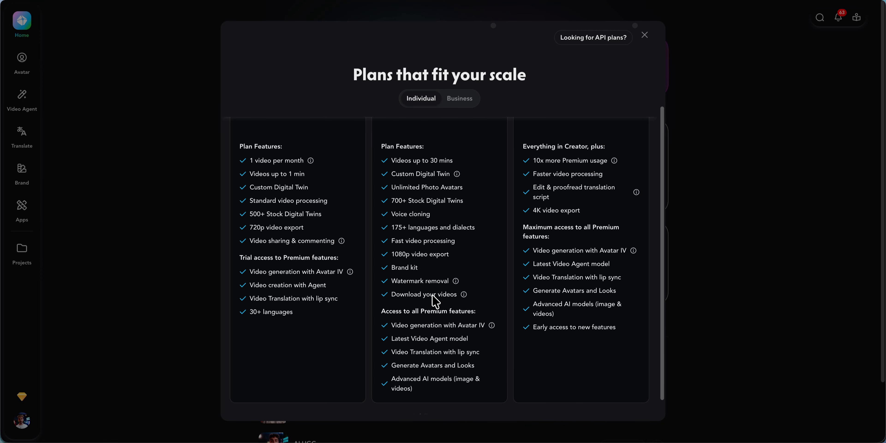
click(644, 37)
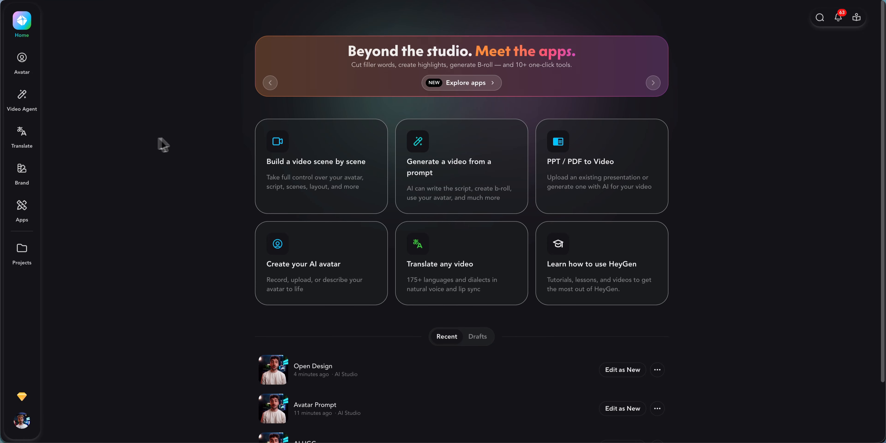
Go to the avatars library and start creating a new avatar with the Design with AI option.
click(22, 67)
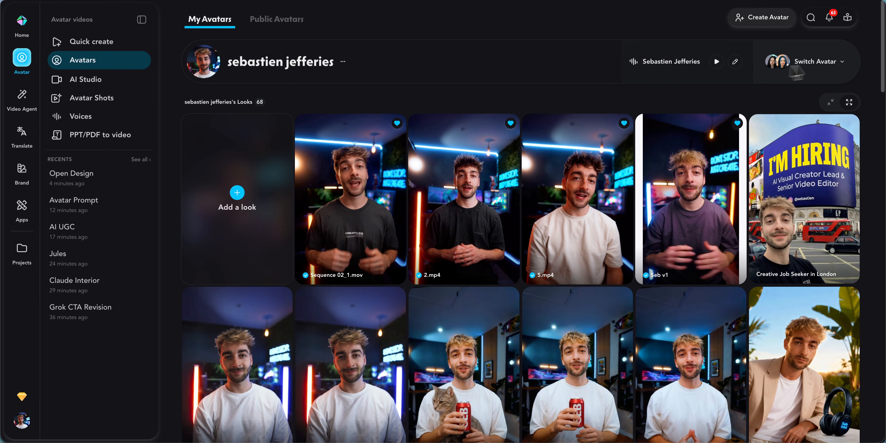
click(837, 64)
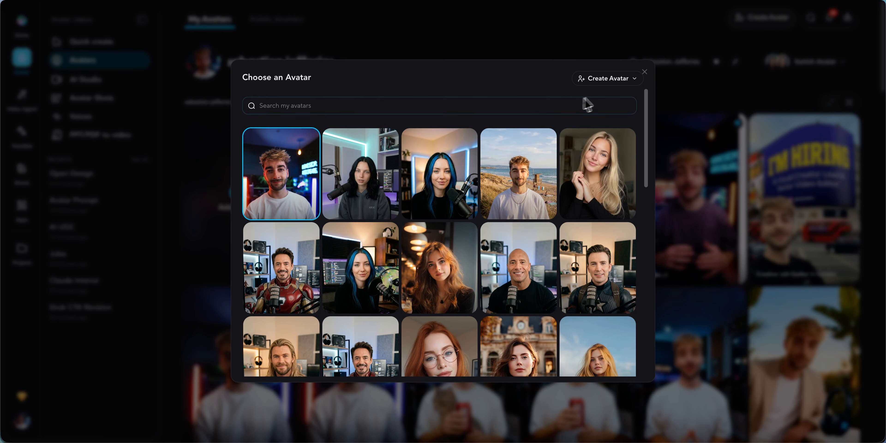
click(610, 80)
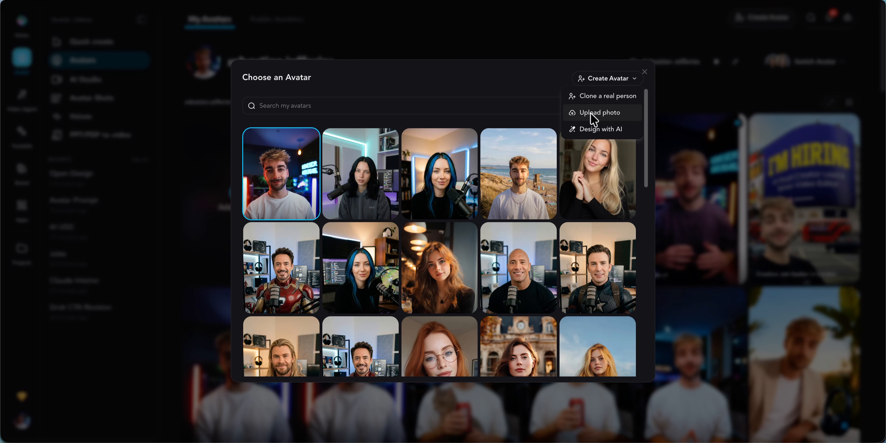
click(597, 130)
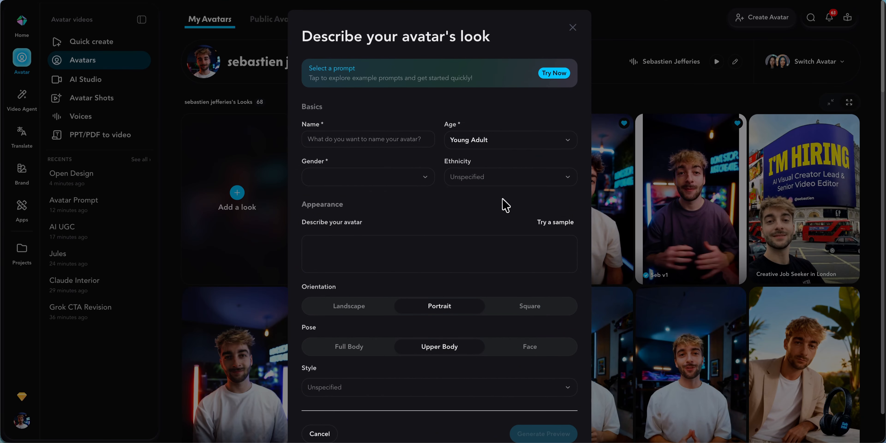
Check the available age options in the avatar look form without changing the selection.
click(384, 137)
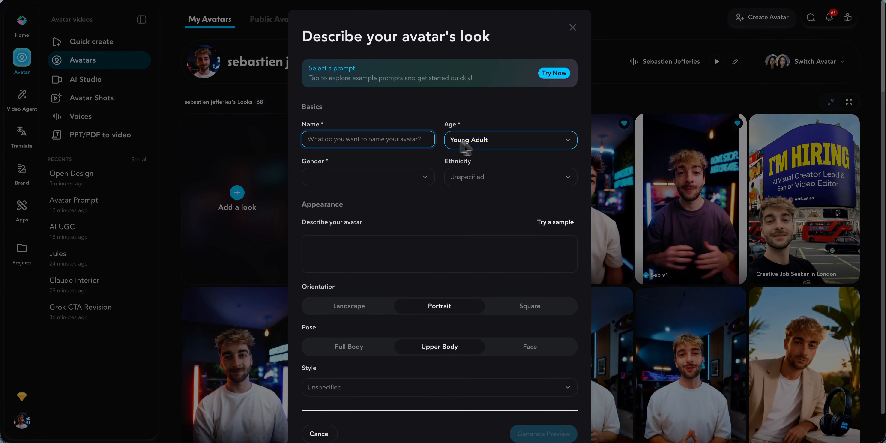
click(492, 142)
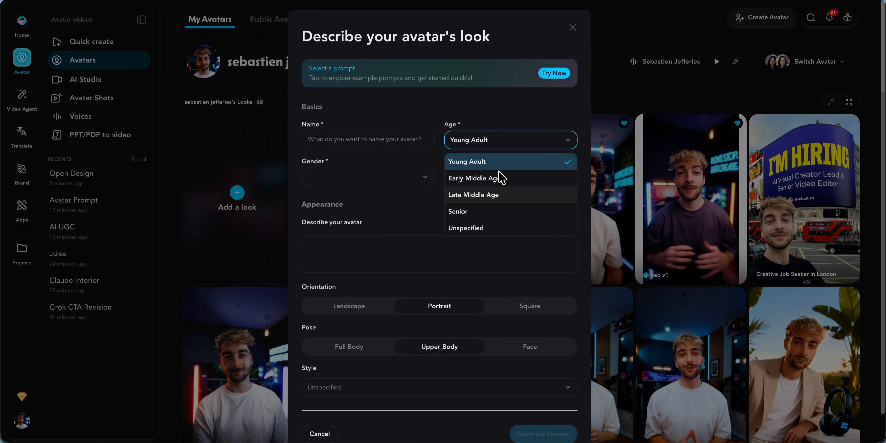
click(499, 142)
Cycle through sample avatar descriptions until it reads "A friendly woman in a cozy classroom holding a book.".
scroll(478, 187, down, 1)
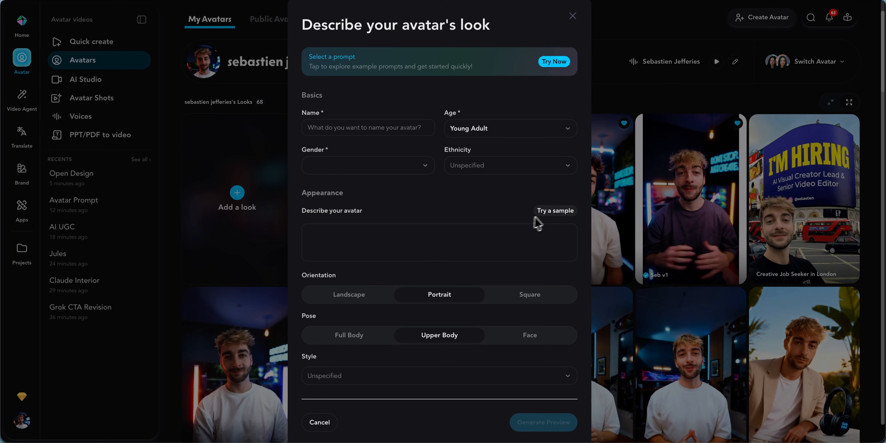
click(551, 217)
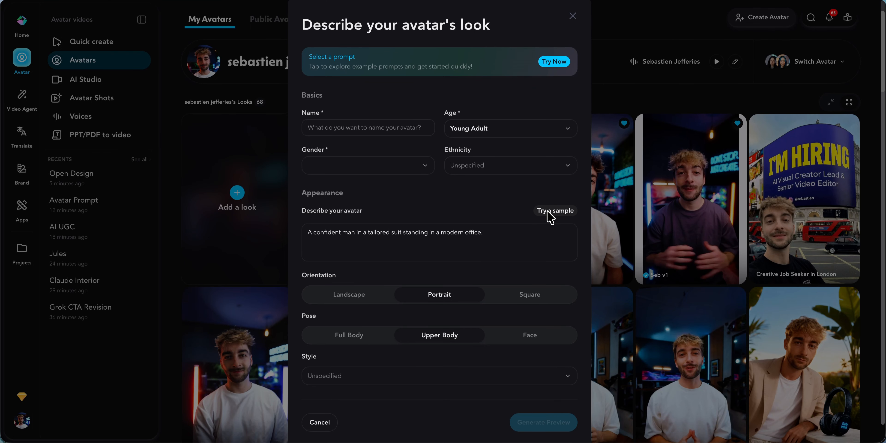
click(550, 216)
click(548, 212)
click(548, 212)
click(548, 212)
click(547, 212)
click(550, 215)
Check the available style options for the avatar without choosing one.
scroll(547, 217, down, 1)
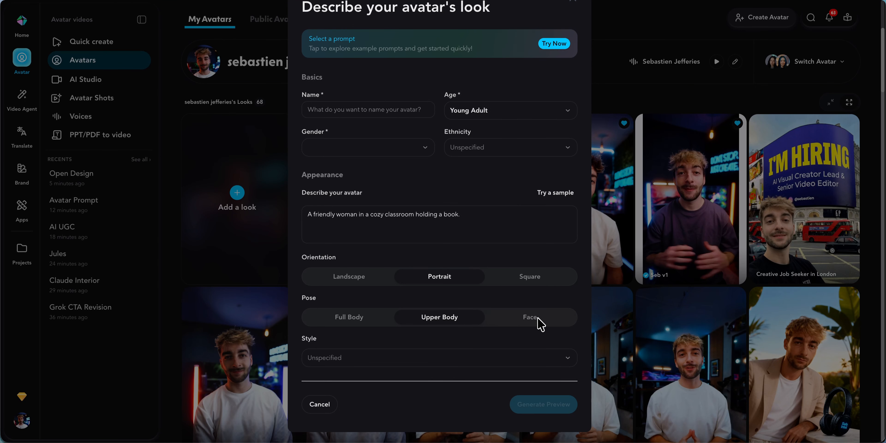
click(516, 362)
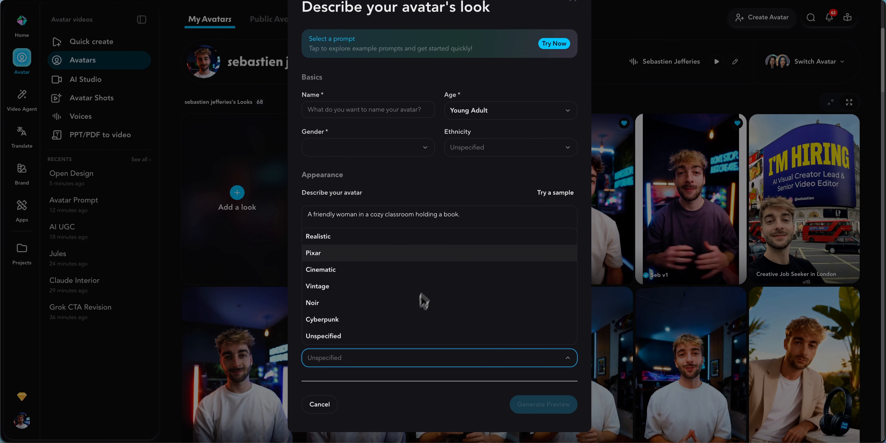
click(456, 364)
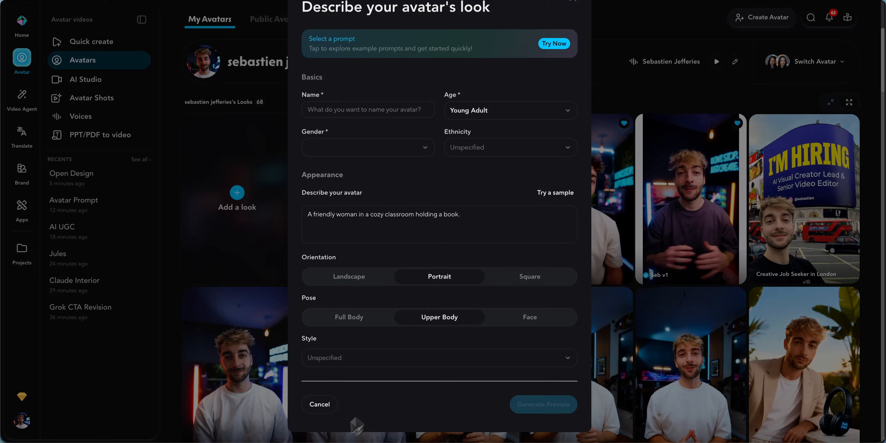
Switch to the Finder window showing CLONES and collapse the +CLARA and AIWITHCLARA folders.
click(270, 434)
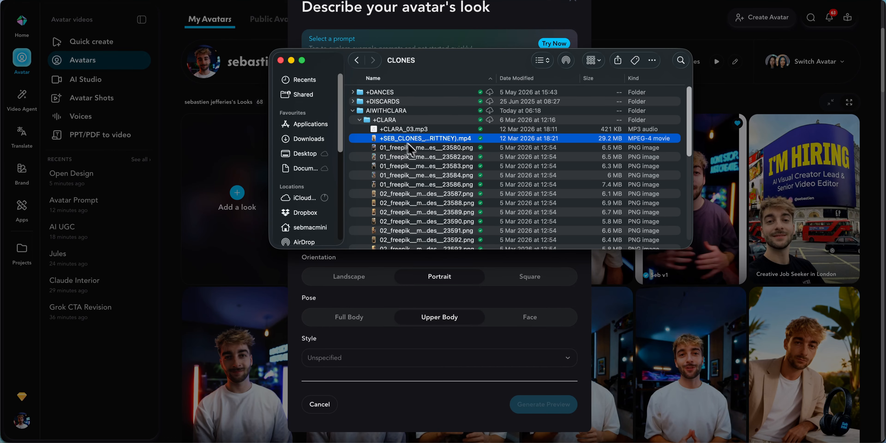
click(360, 120)
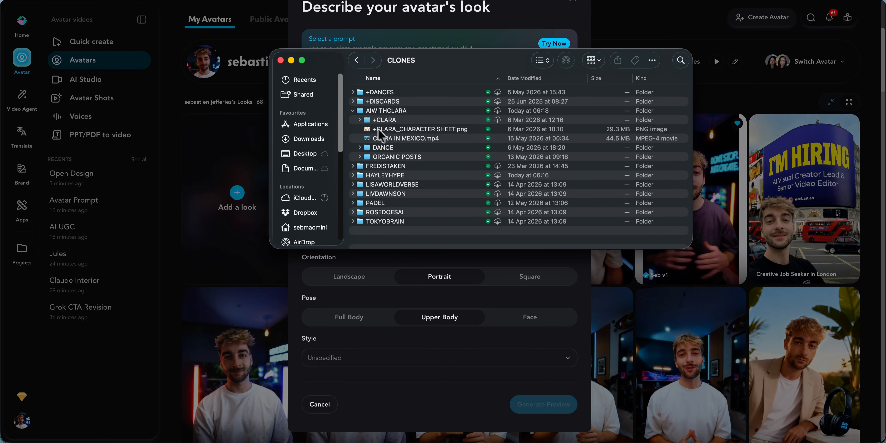
click(353, 111)
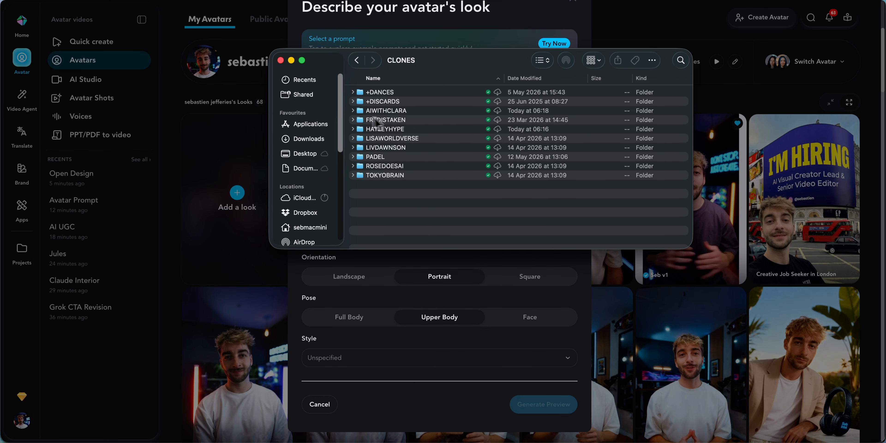
Expand the HAYLEYHYPE folder and its +HAYLEY subfolder in the CLONES directory.
click(393, 131)
key(Right)
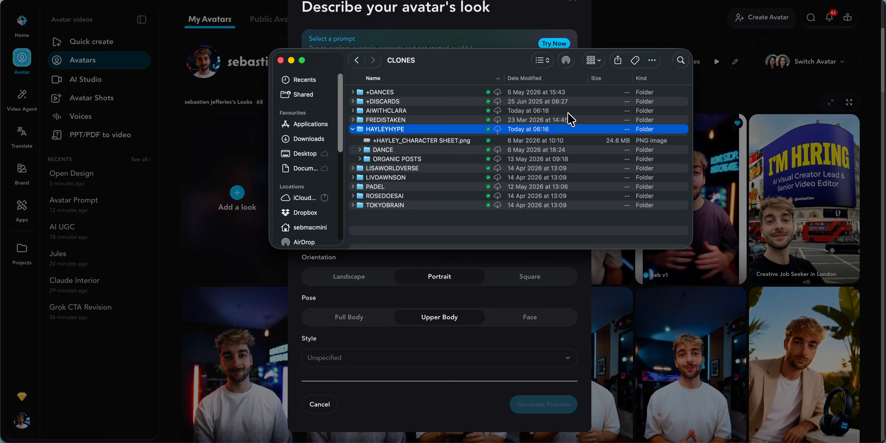
key(Down)
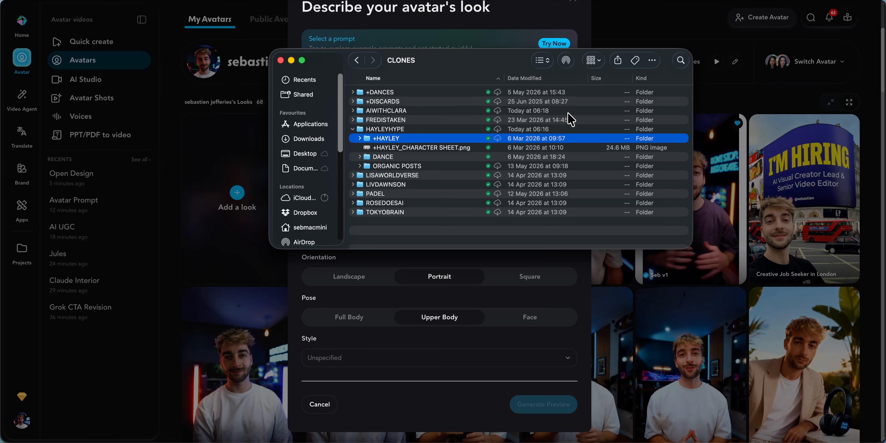
key(Down)
key(Down)
key(Down)
key(Up)
key(Up)
key(Up)
key(Up)
key(Down)
key(Right)
Preview the PNG portraits in the +HAYLEY folder one after another, and close the preview.
key(Down)
key(Down)
key(Down)
key(Down)
key(Down)
key(Down)
key(Down)
key(Up)
key(Up)
key(Down)
key(Down)
key(space)
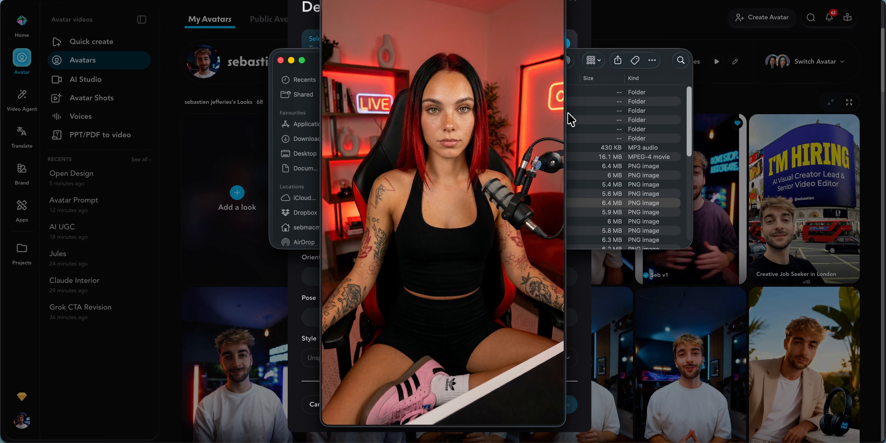
key(Down)
key(Down)
key(Down)
key(Down)
key(Down)
key(Down)
key(Down)
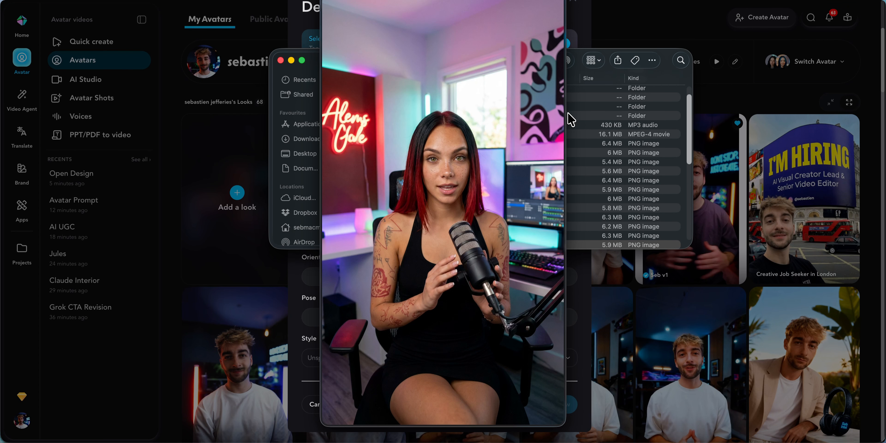
key(Down)
key(Down)
key(Down)
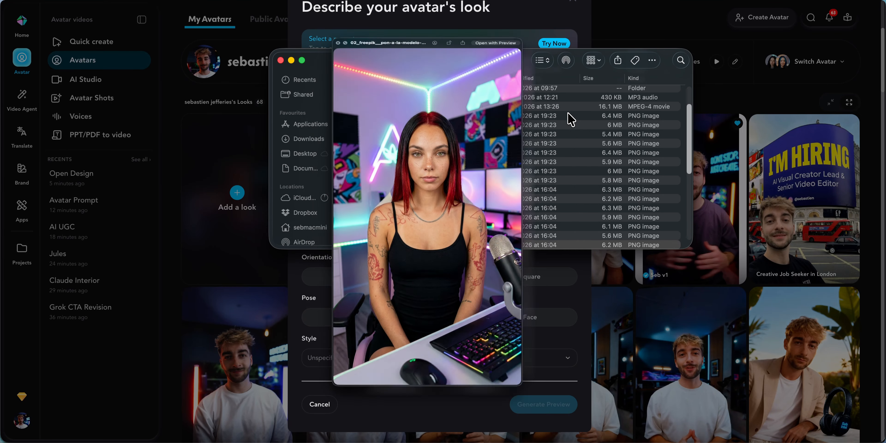
key(space)
Collapse the +HAYLEY folder and expand LISAWORLDVERSE with its +LISA subfolder.
scroll(570, 123, up, 10)
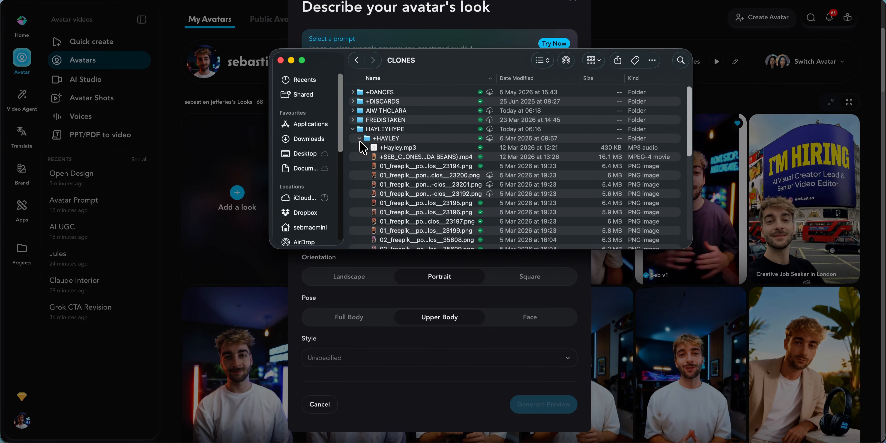
click(360, 139)
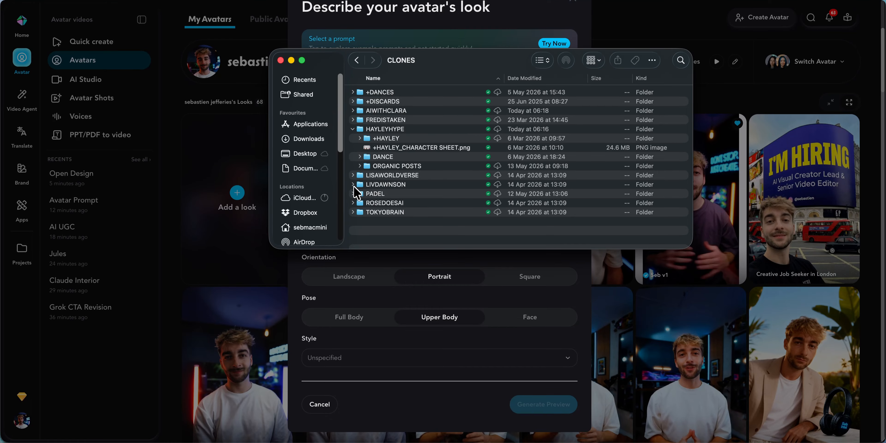
click(353, 176)
click(360, 185)
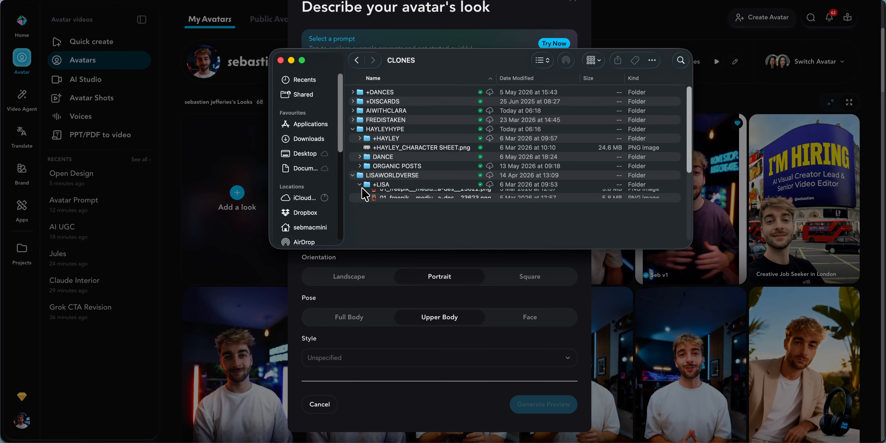
Preview the PNG portraits in the +LISA folder one after another, and close the preview.
scroll(399, 211, down, 4)
click(424, 172)
key(space)
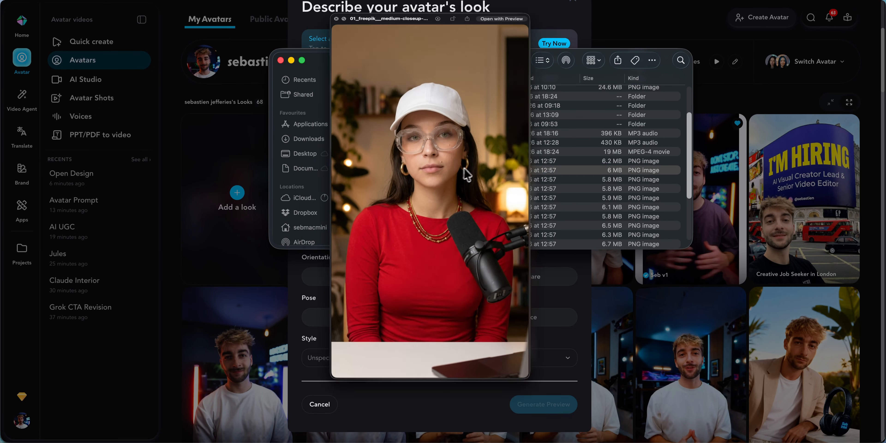
key(Down)
key(Down)
key(Down)
key(Down)
key(Down)
key(Down)
key(Down)
key(Down)
key(Down)
key(Down)
key(space)
Preview +LISA_CHARACTER SHEET.png to examine the character's views, and close the preview.
key(Up)
key(Up)
key(Up)
key(Up)
key(Up)
key(Down)
key(Down)
key(Down)
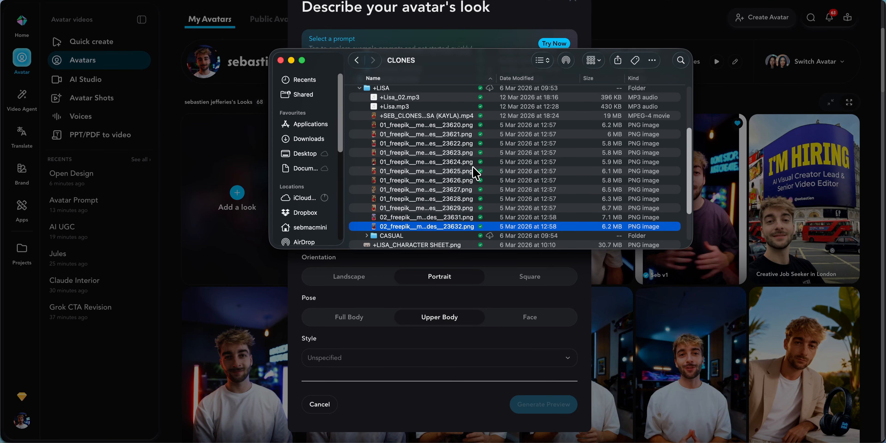
key(Down)
key(Down)
key(space)
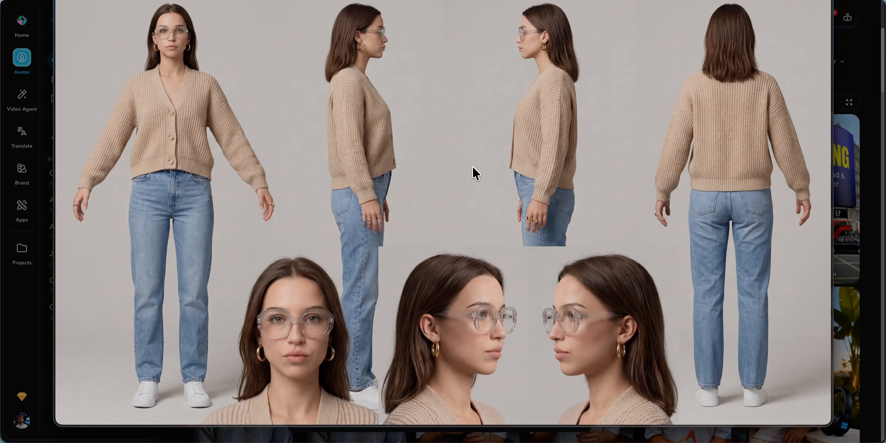
key(space)
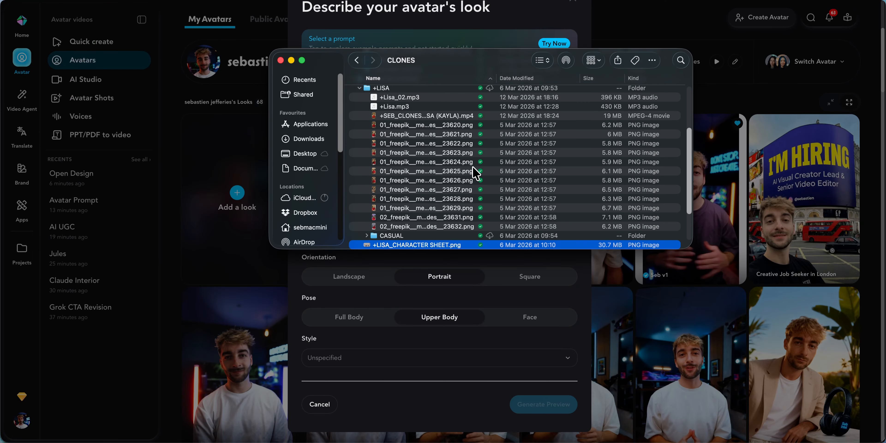
Expand the DANCE folder in LISAWORLDVERSE, preview several of its LISA_26_DANCE videos, and close the preview.
scroll(473, 167, down, 5)
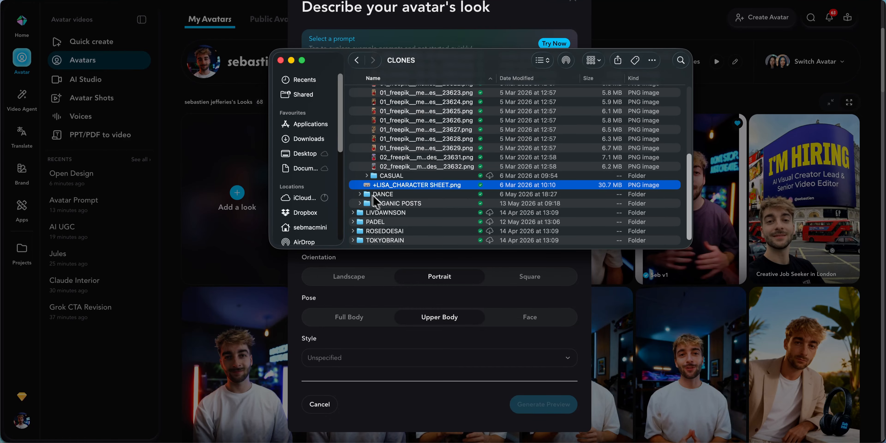
click(359, 194)
scroll(365, 196, down, 1)
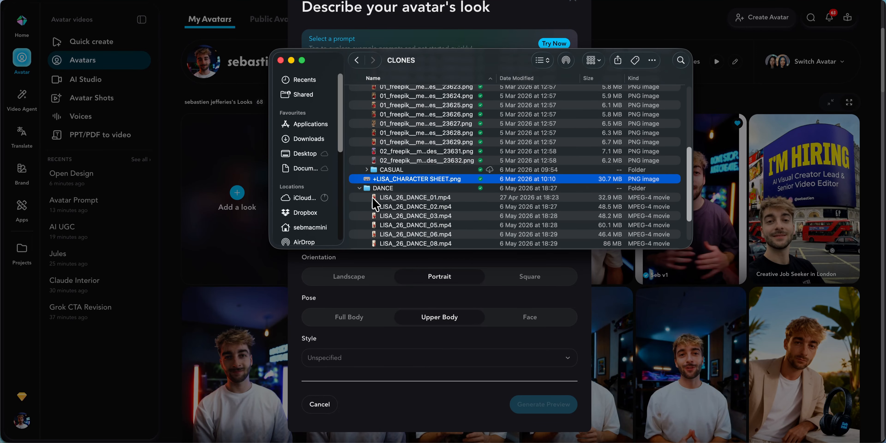
click(398, 206)
key(space)
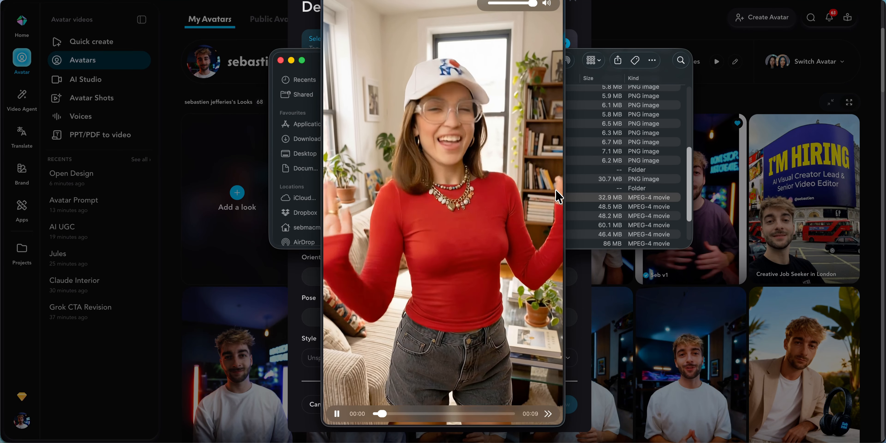
key(Down)
key(Down)
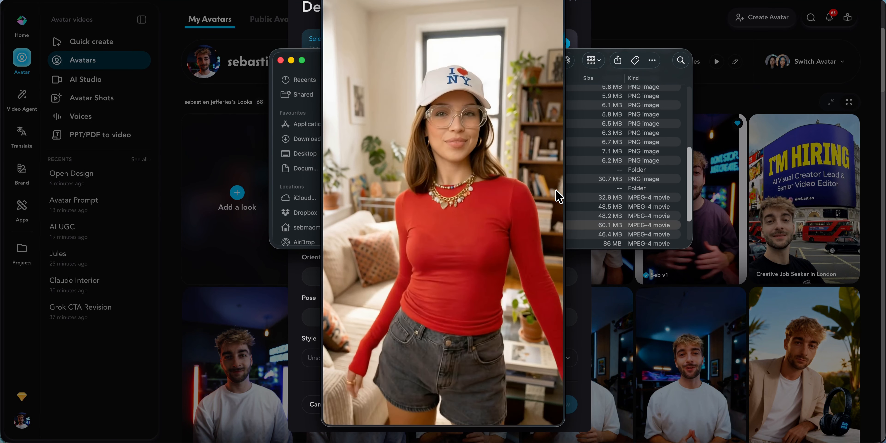
key(space)
Expand the ORGANIC POSTS folder, preview its videos and storyboard images one after another, and close the preview.
scroll(499, 176, down, 3)
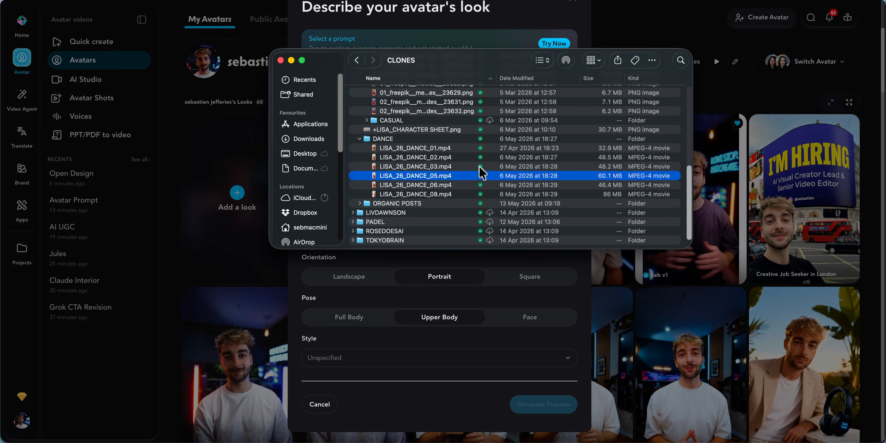
click(399, 204)
key(Right)
key(Down)
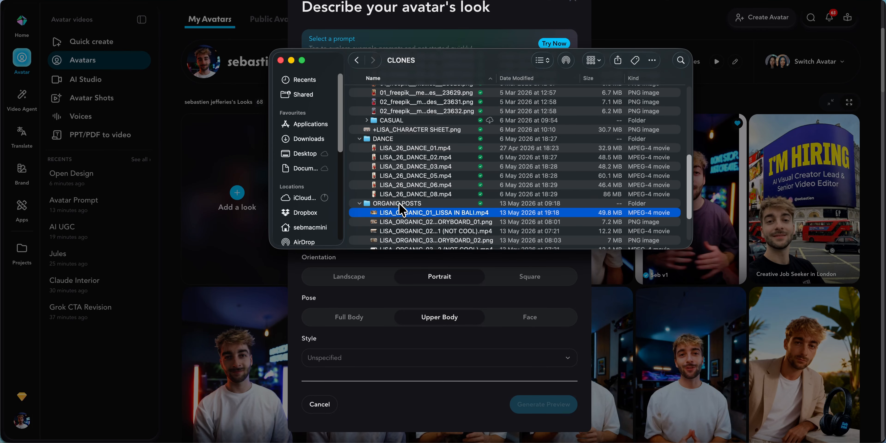
key(space)
key(Down)
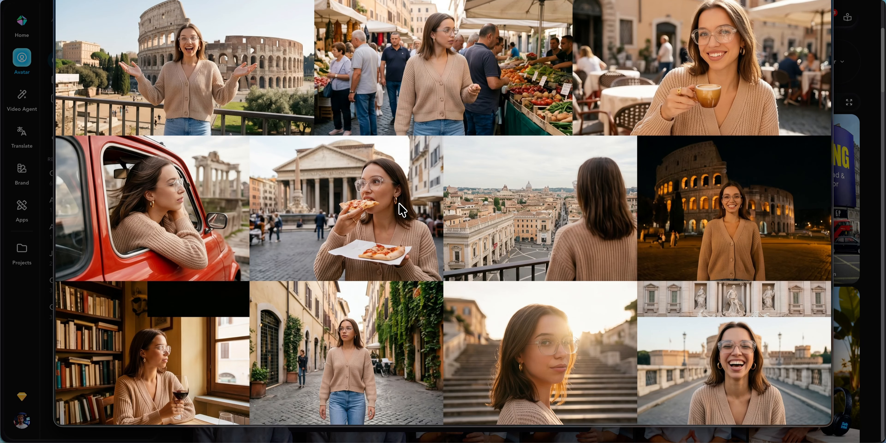
key(Down)
key(Down)
key(Down)
key(Down)
key(Down)
key(space)
Move the CLONES window aside, return to the browser, and close the form for describing the avatar's look.
scroll(448, 155, up, 10)
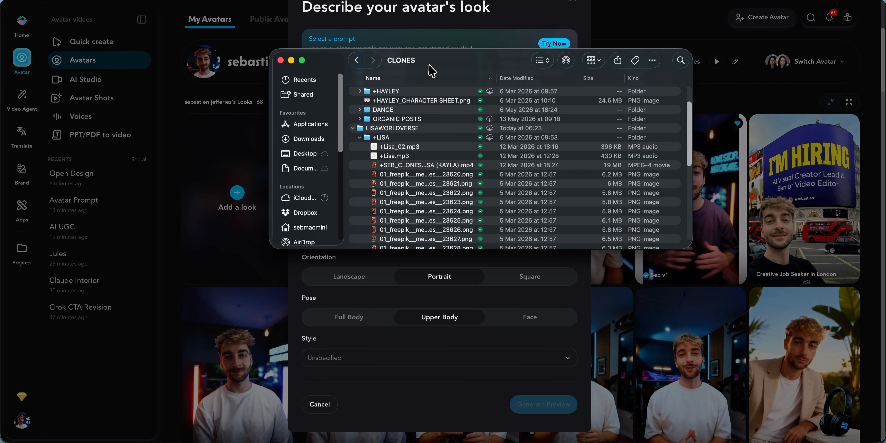
drag(429, 67, 604, 117)
click(636, 29)
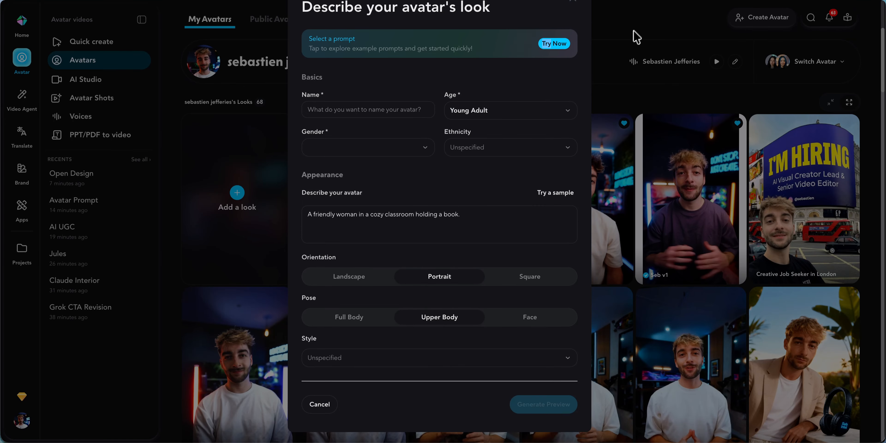
scroll(495, 159, up, 2)
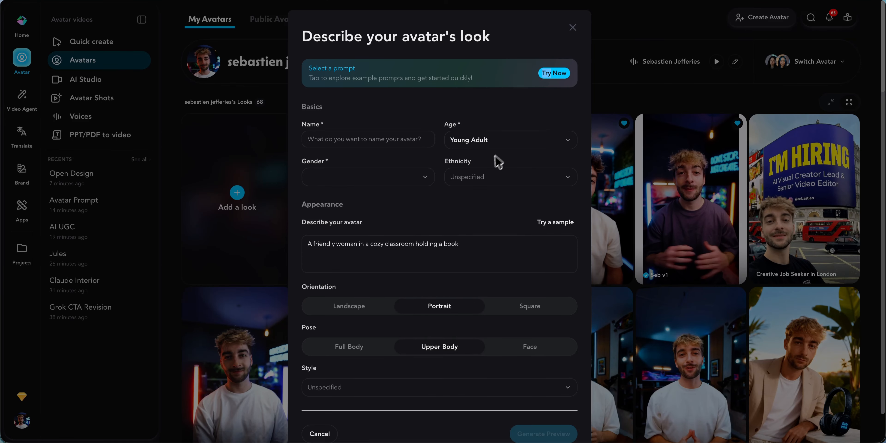
click(572, 30)
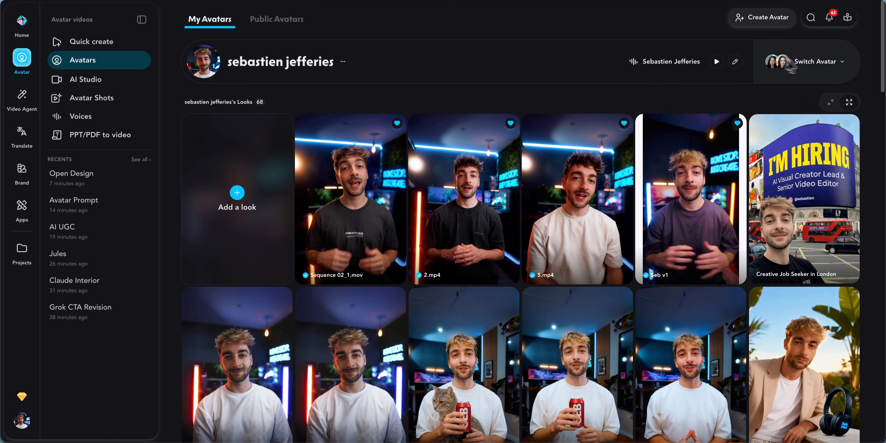
Start creating a new avatar from an uploaded photo through the avatar chooser.
click(805, 69)
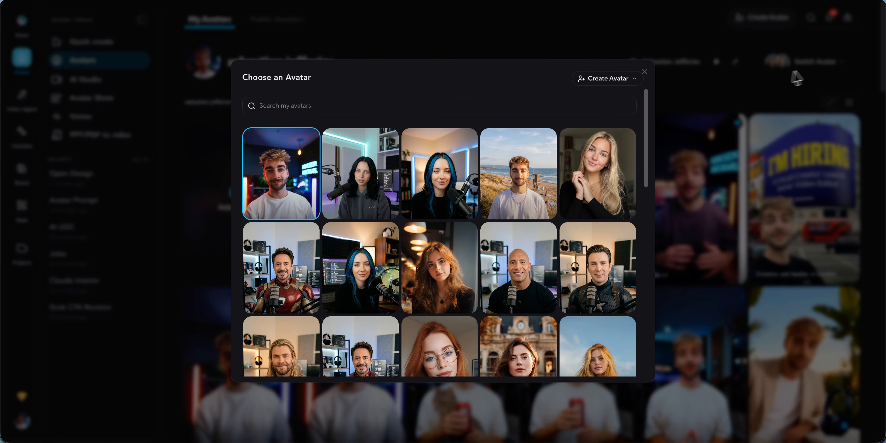
click(613, 80)
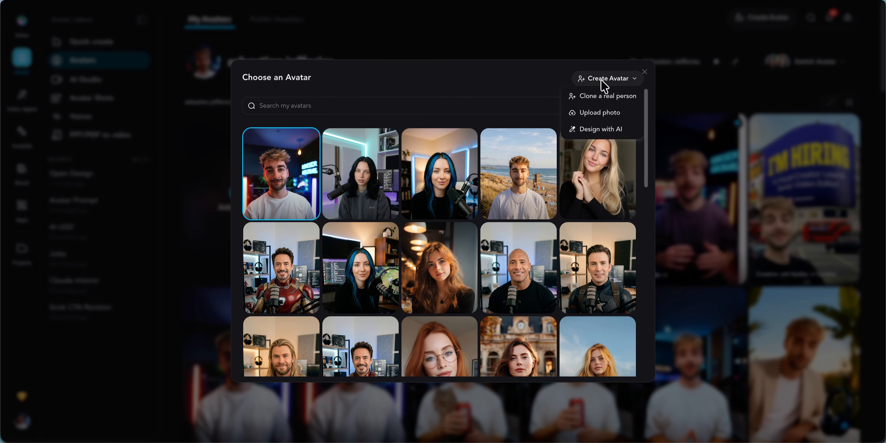
click(609, 114)
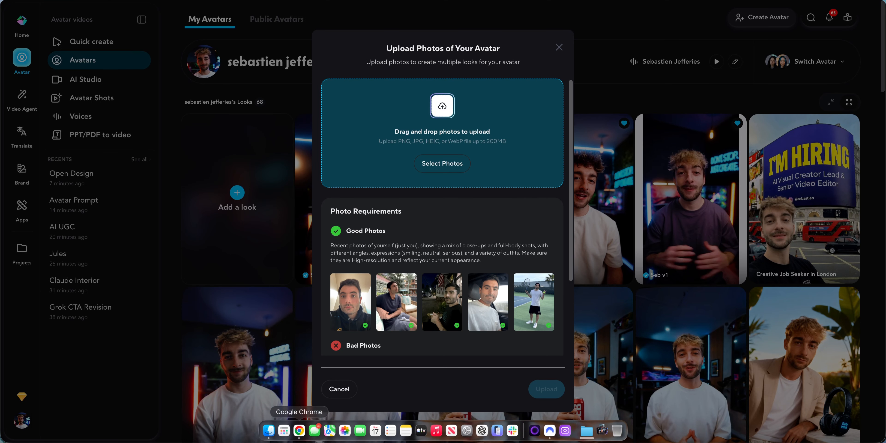
Preview the +LISA portrait whose file name ends in 23622.png and add it from Finder to the avatar photo upload.
click(270, 436)
drag(613, 113, 667, 104)
click(664, 223)
key(space)
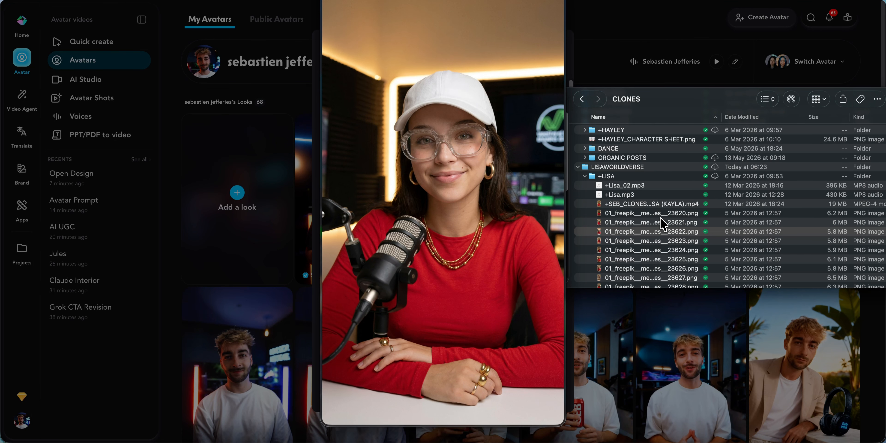
key(space)
drag(664, 233, 449, 142)
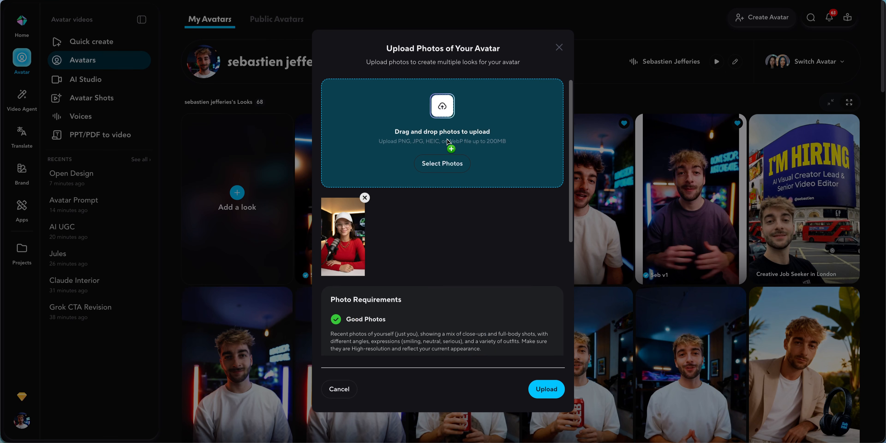
Examine the photo requirements with the examples of good and bad photos.
scroll(481, 238, down, 1)
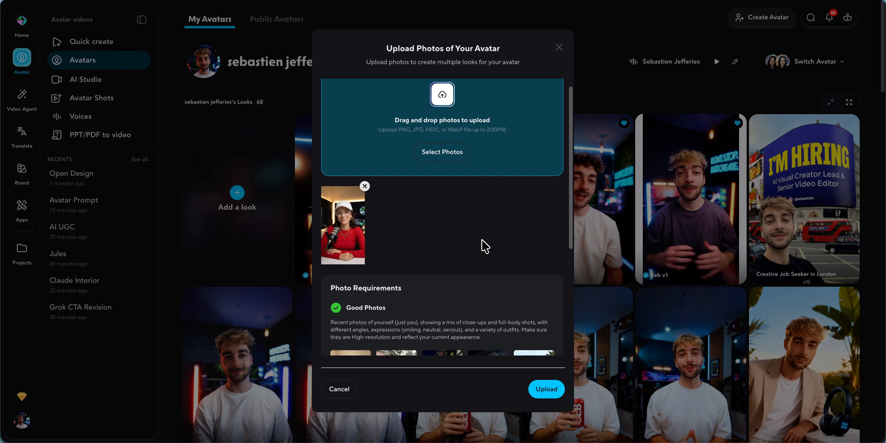
scroll(573, 175, down, 2)
scroll(573, 176, down, 3)
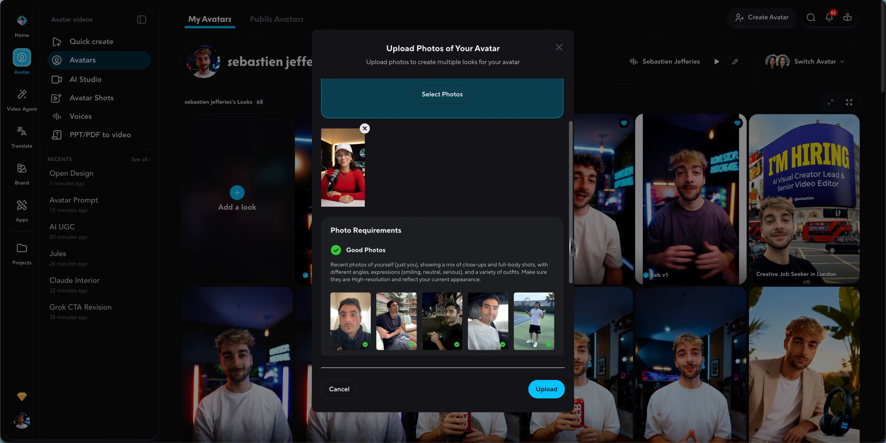
scroll(487, 266, up, 5)
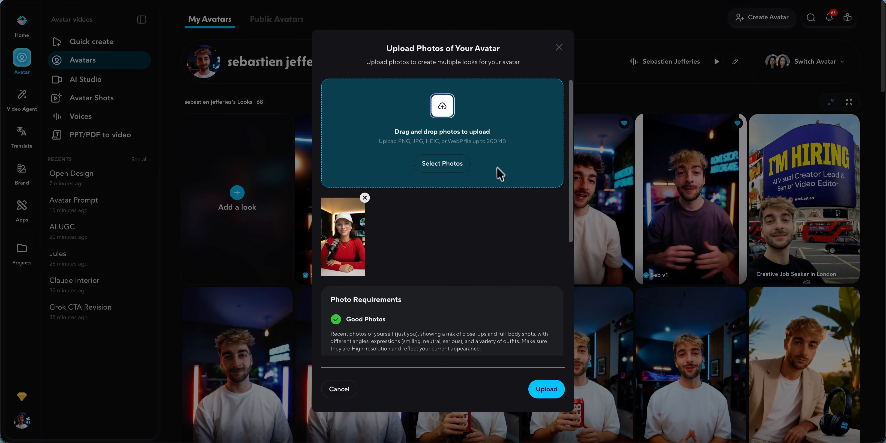
scroll(491, 305, down, 5)
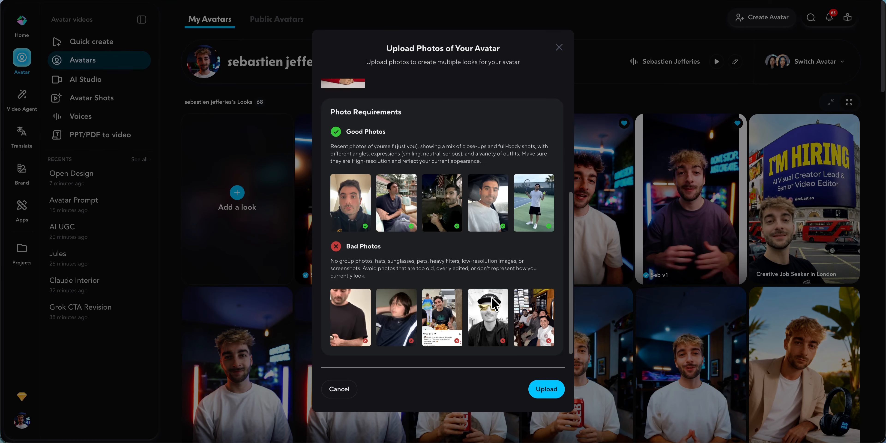
scroll(495, 303, up, 5)
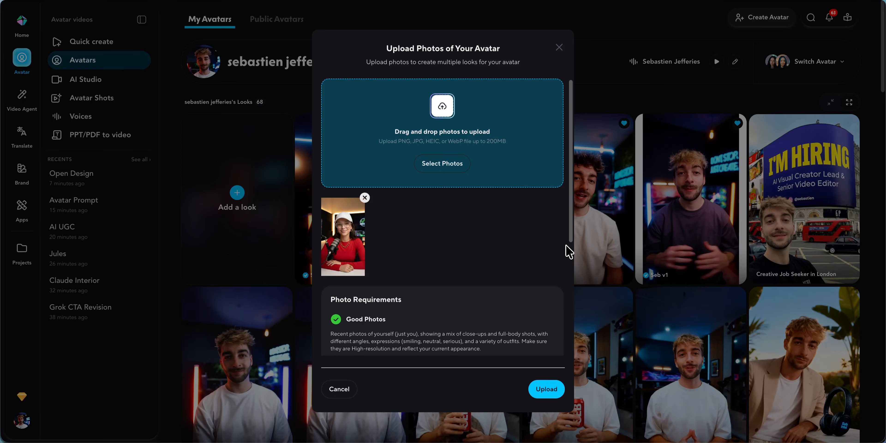
Look through the other portraits in the +LISA folder as possible additional avatar photos, and return to the upload form.
mouse_move(314, 439)
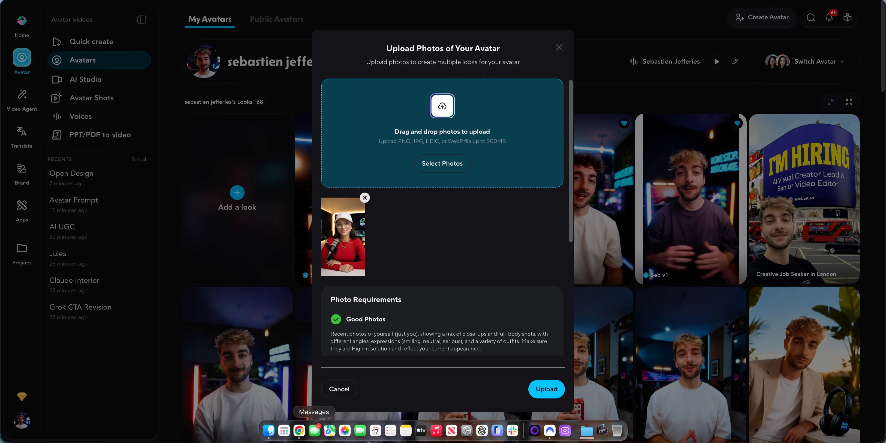
click(269, 434)
scroll(650, 210, down, 10)
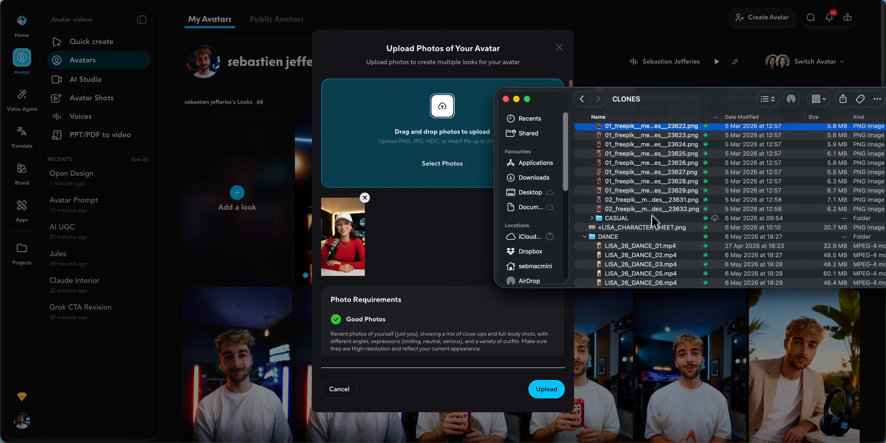
click(649, 208)
click(652, 180)
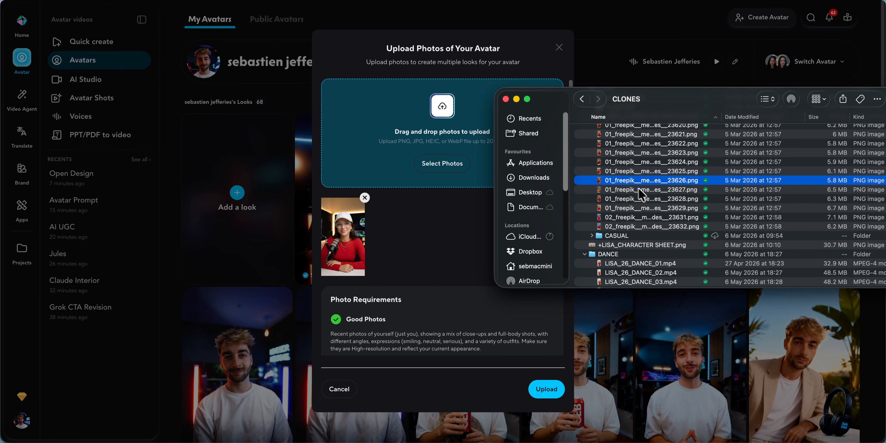
click(418, 227)
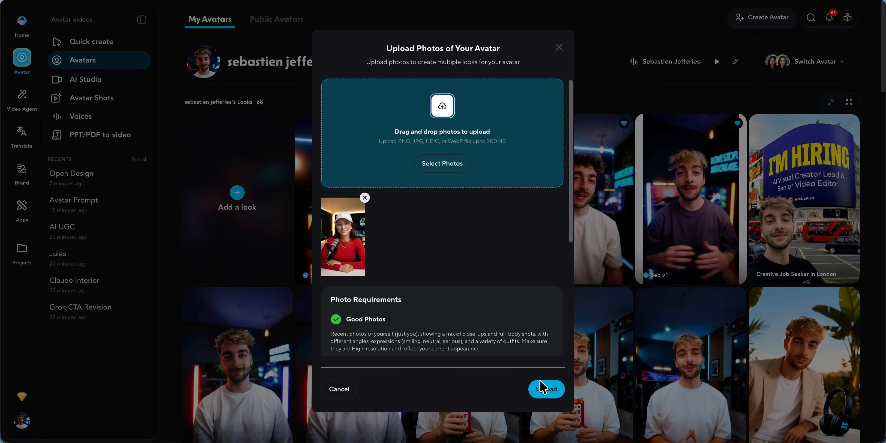
Upload the added portrait and approve it in the upload review.
click(543, 388)
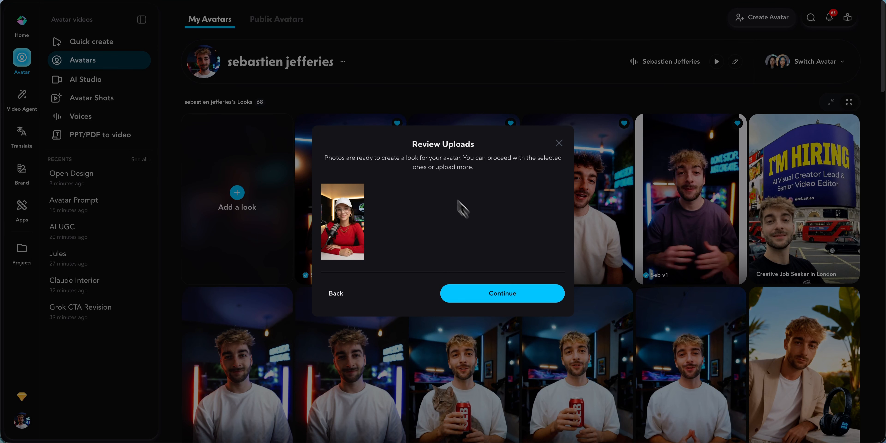
click(485, 293)
Name the avatar "Lisa test", set the age to Young Adult and the ethnicity to White, and submit the details.
click(417, 167)
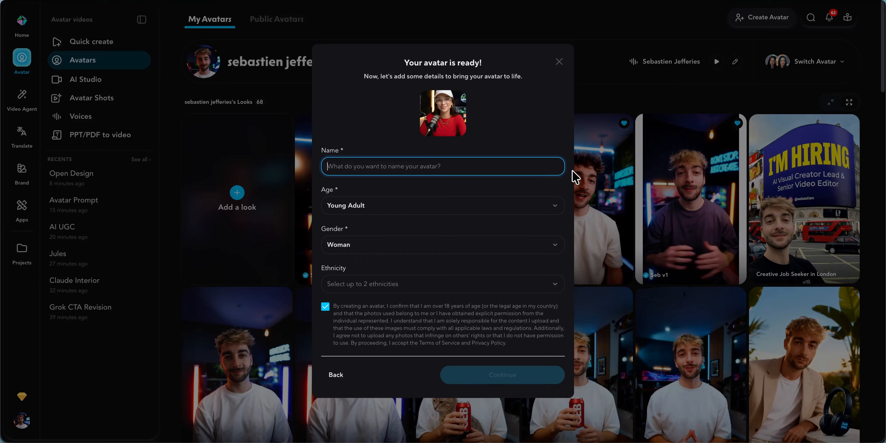
text(Lisa test)
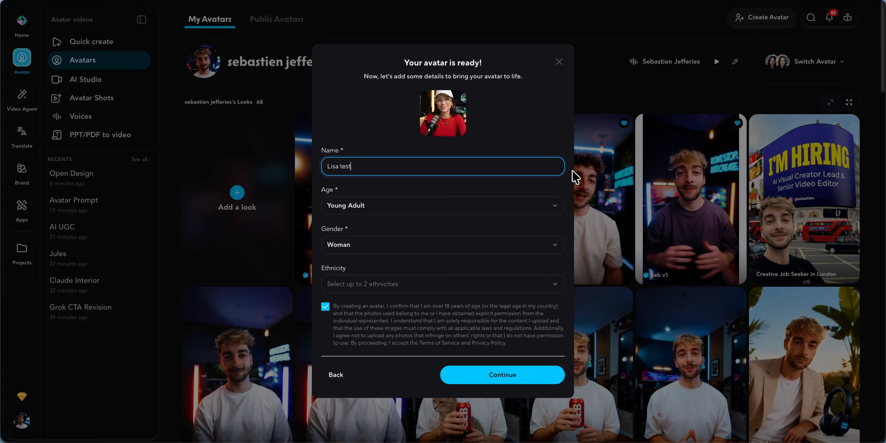
click(426, 208)
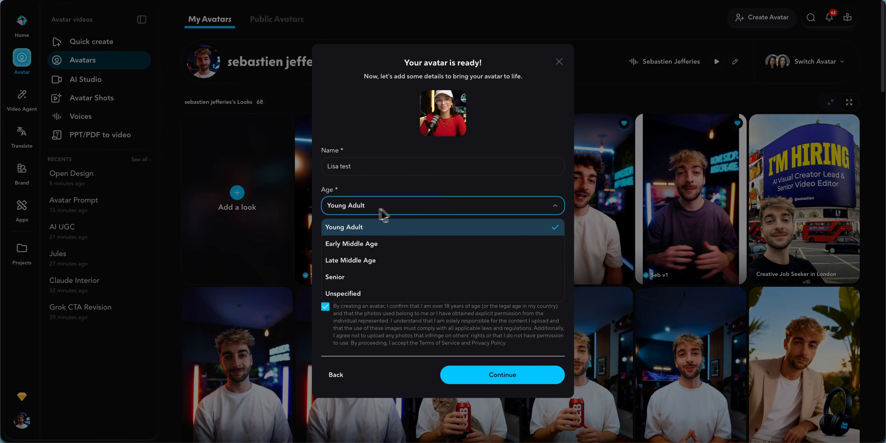
click(374, 227)
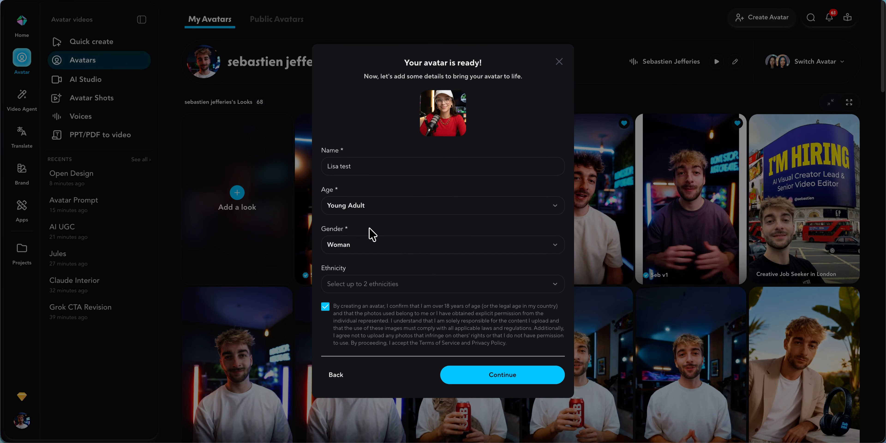
click(430, 285)
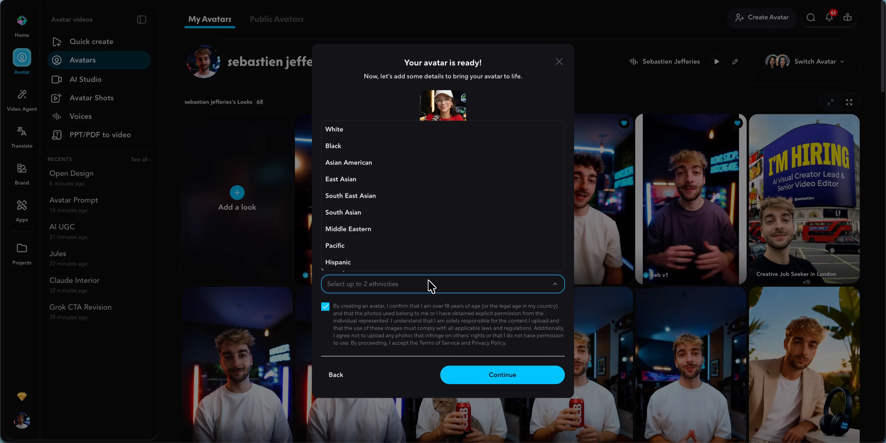
click(382, 129)
click(524, 295)
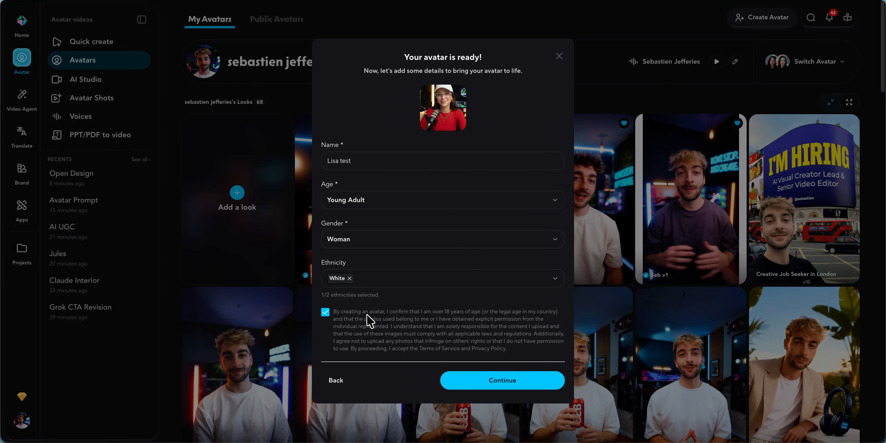
click(501, 381)
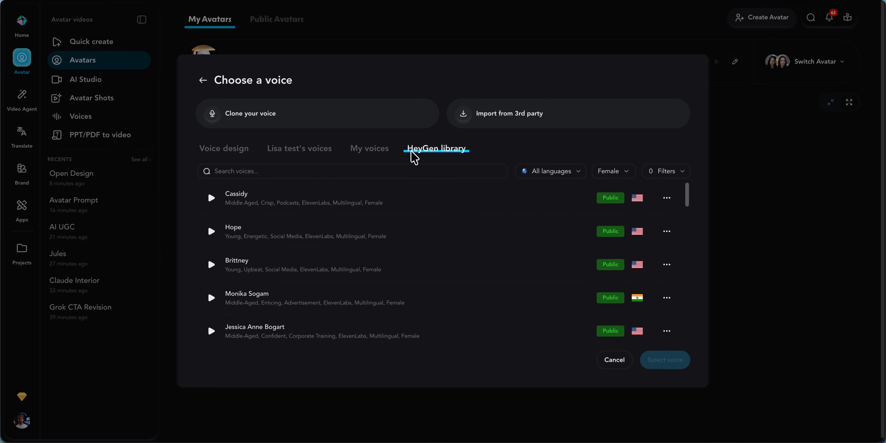
Browse the female voices in the HeyGen library for the new avatar.
scroll(413, 246, down, 8)
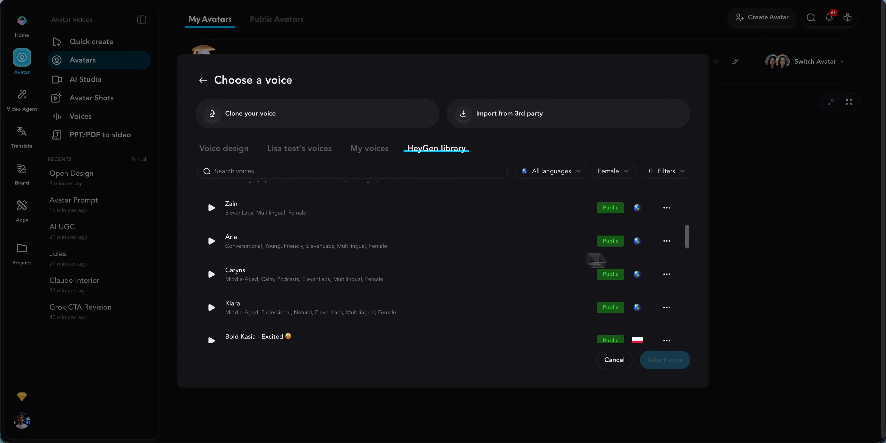
drag(690, 241, 689, 182)
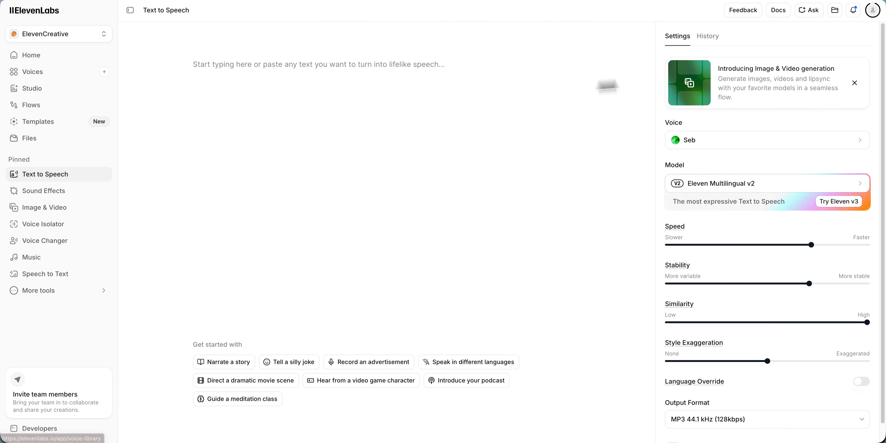
click(47, 191)
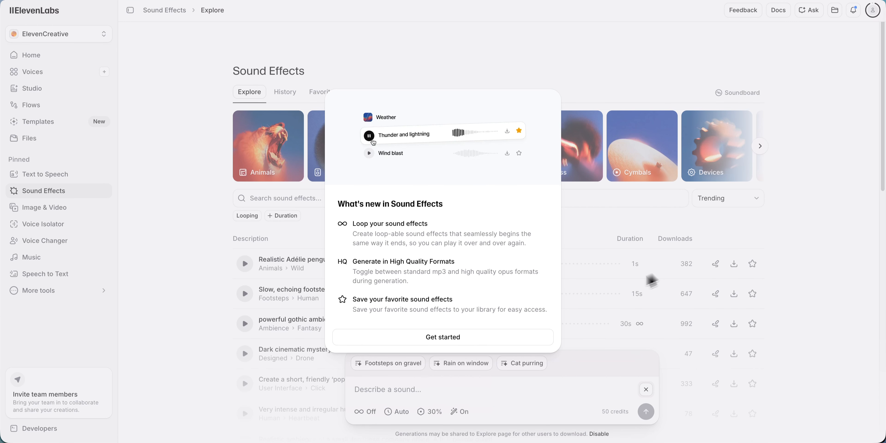
click(494, 340)
click(56, 175)
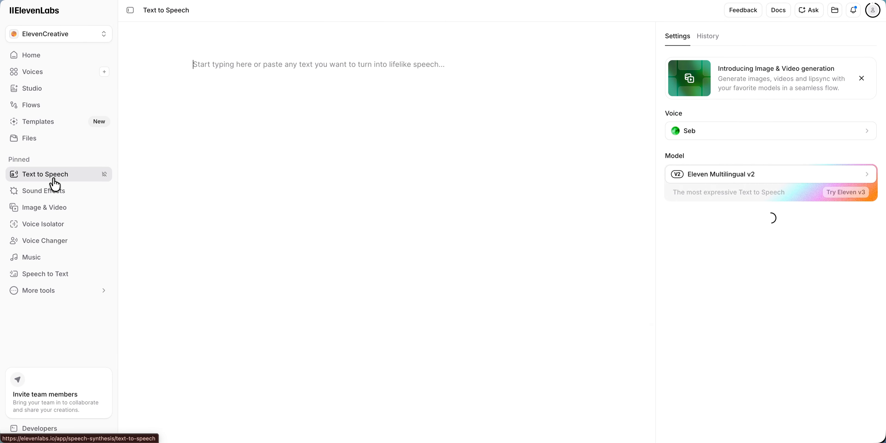
Search the saved text-to-speech voices for "lisa", and clear the search to list all saved voices.
click(697, 148)
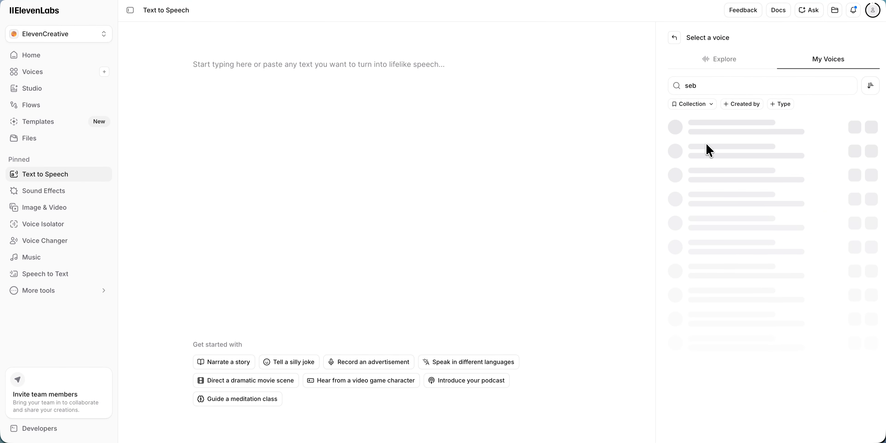
drag(724, 85, 656, 84)
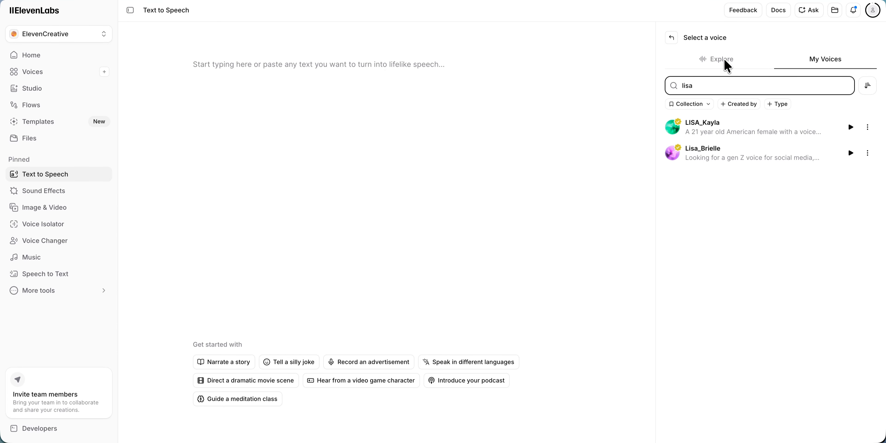
drag(726, 85, 637, 85)
key(BackSpace)
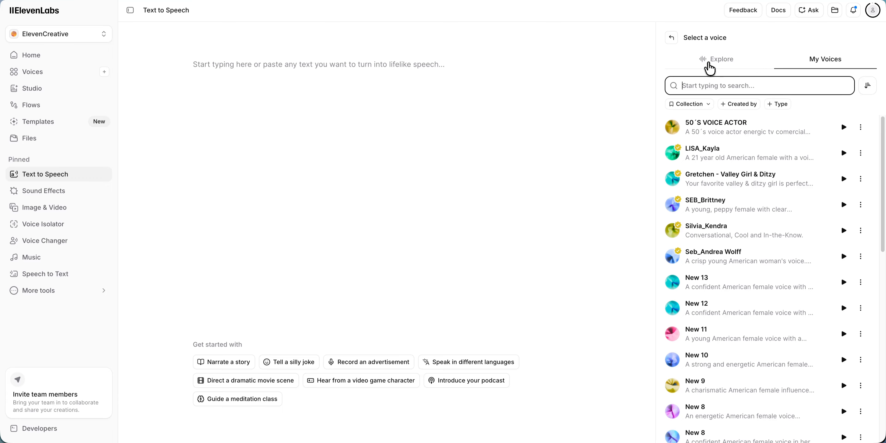
Browse the public voices offered for text to speech, and open the voice creation options from the voice library.
click(725, 68)
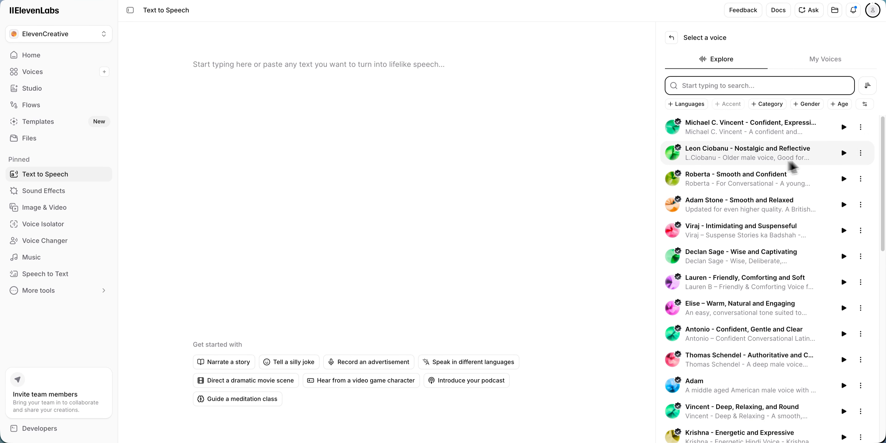
mouse_move(883, 129)
mouse_down()
mouse_move(884, 228)
mouse_move(884, 122)
mouse_up()
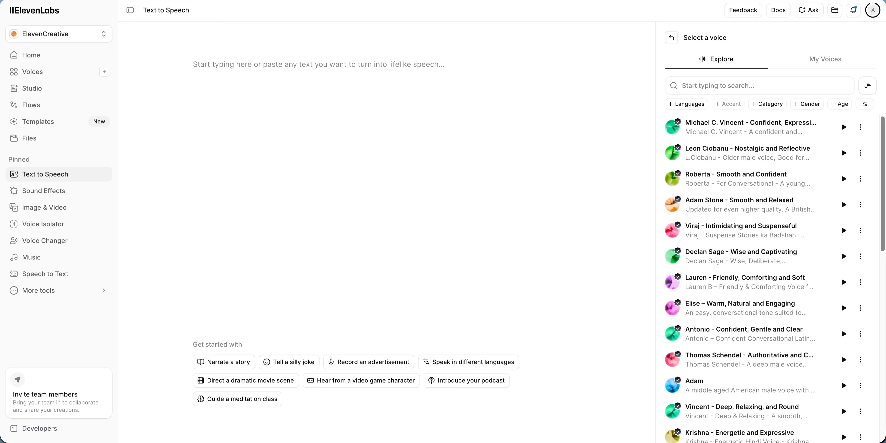
drag(883, 190, 839, 145)
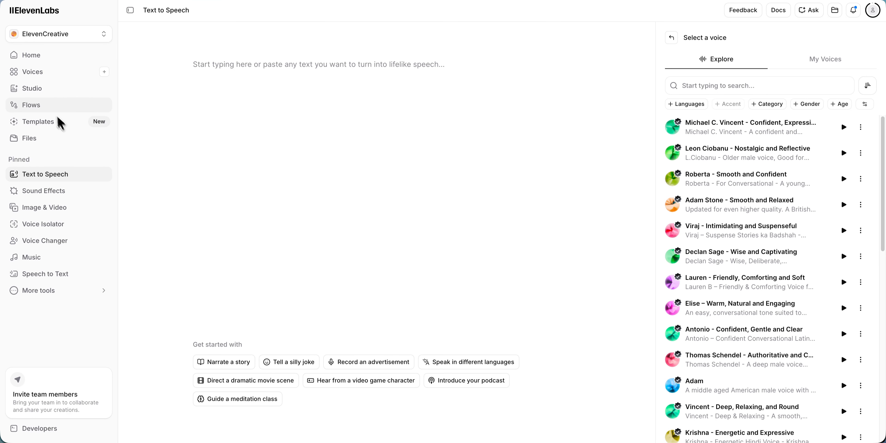
click(39, 73)
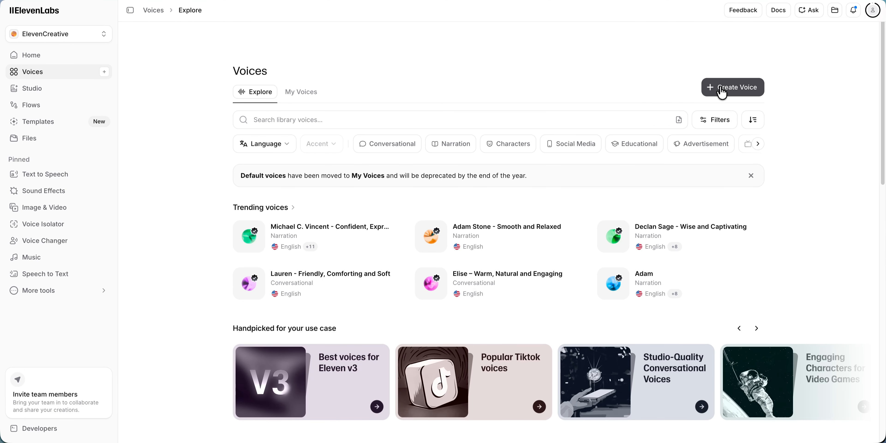
click(714, 91)
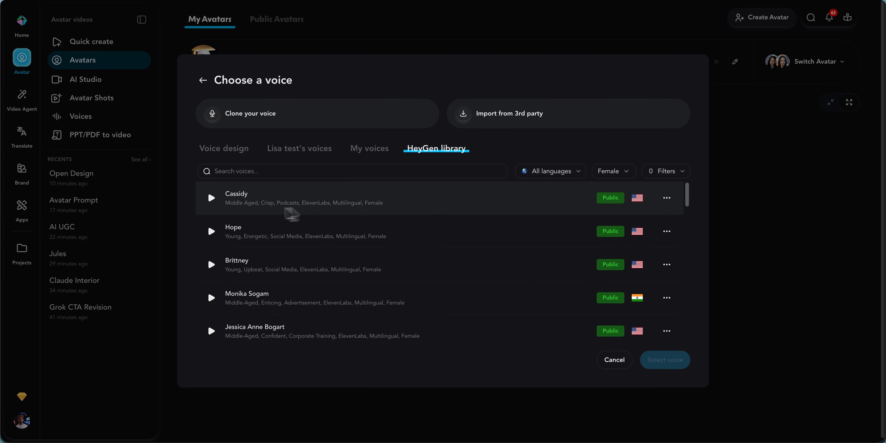
In HeyGen, assign the Cassidy voice to the avatar, and open the Lisa test look in a scene-by-scene video.
click(422, 197)
click(655, 361)
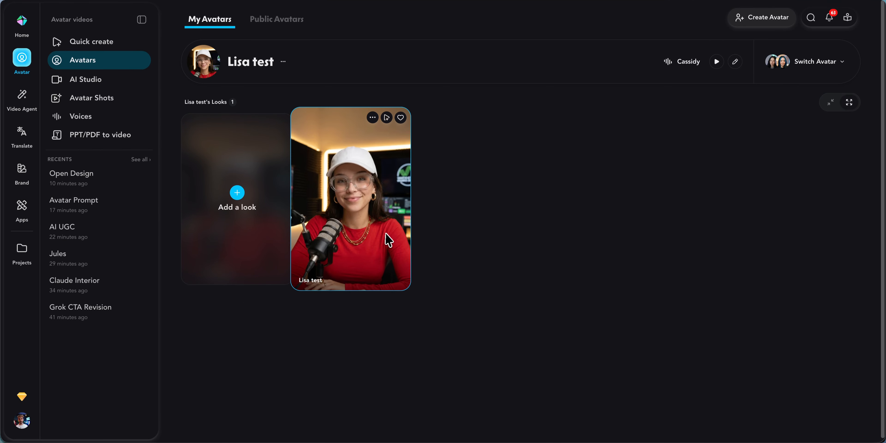
click(387, 209)
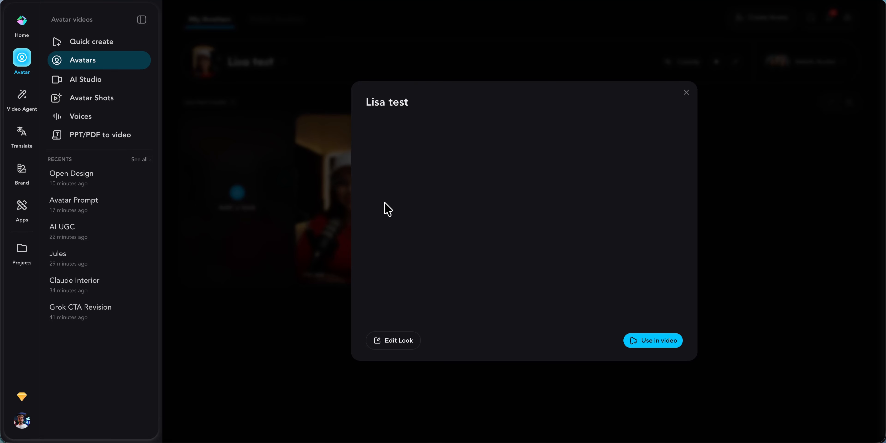
mouse_move(655, 344)
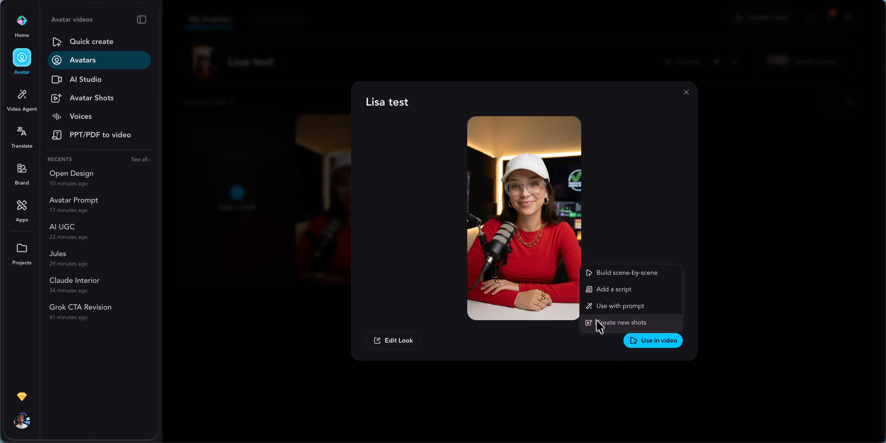
click(628, 277)
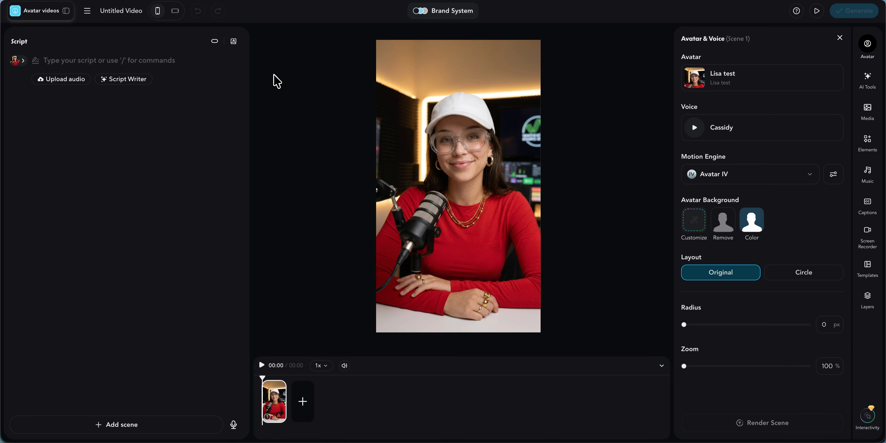
Write the script "hey my name is lisa and im an AI avatar" and check the available delivery styles.
text(hey my name is)
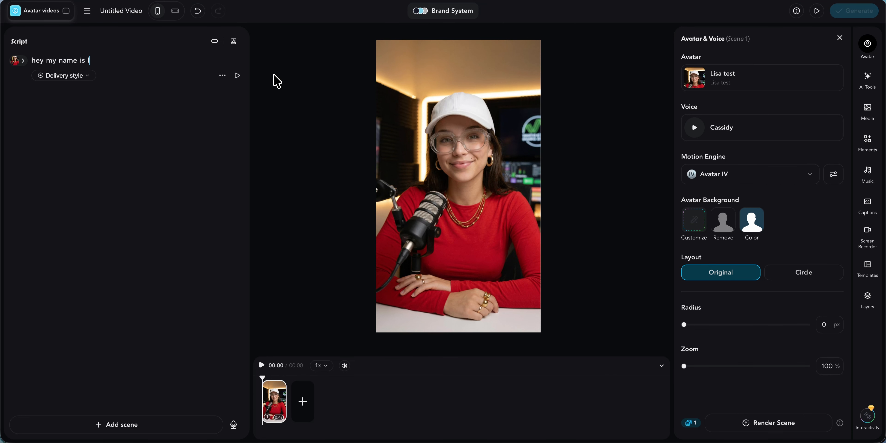
text( lisa and im an AI avatar)
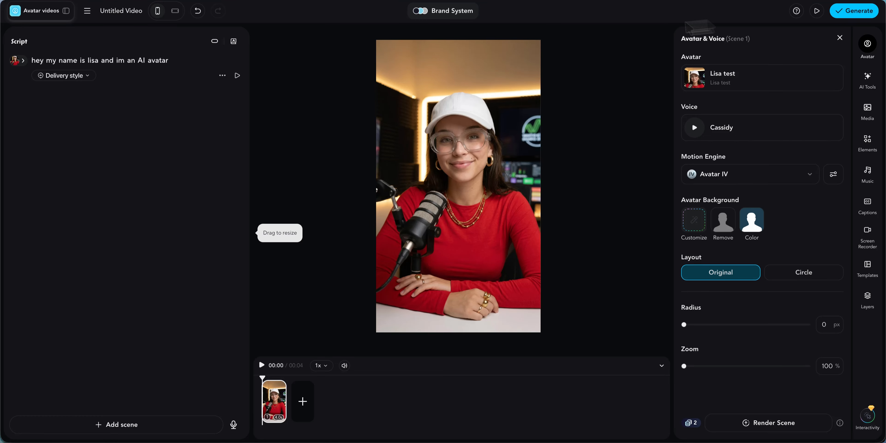
click(87, 76)
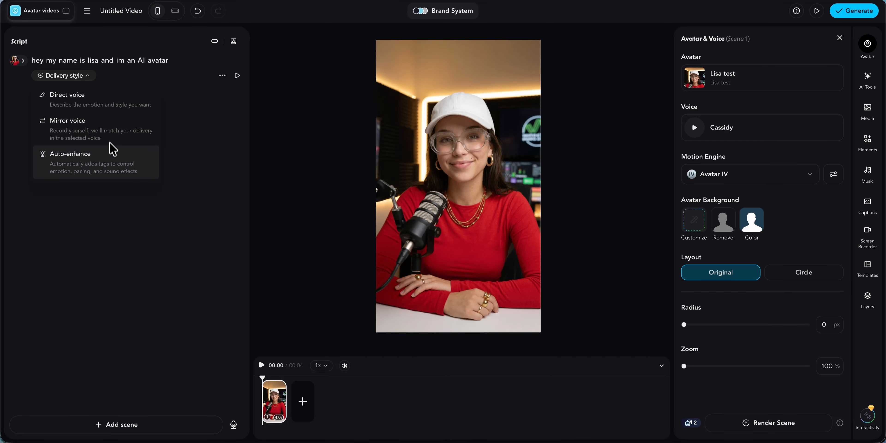
click(87, 76)
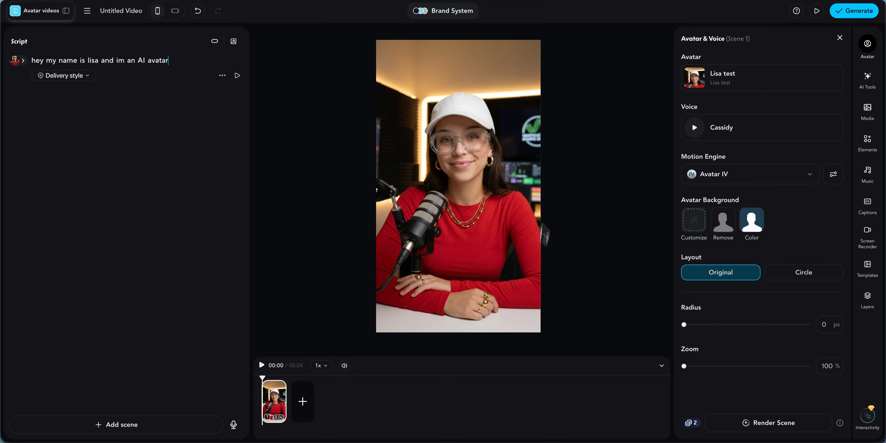
Set the scene's motion engine to Avatar V and check the speed and volume settings of the Cassidy voice.
click(748, 183)
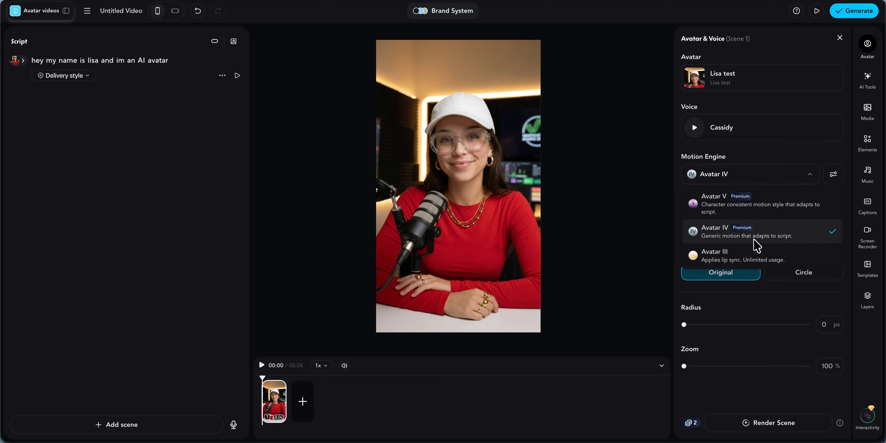
click(779, 214)
click(752, 185)
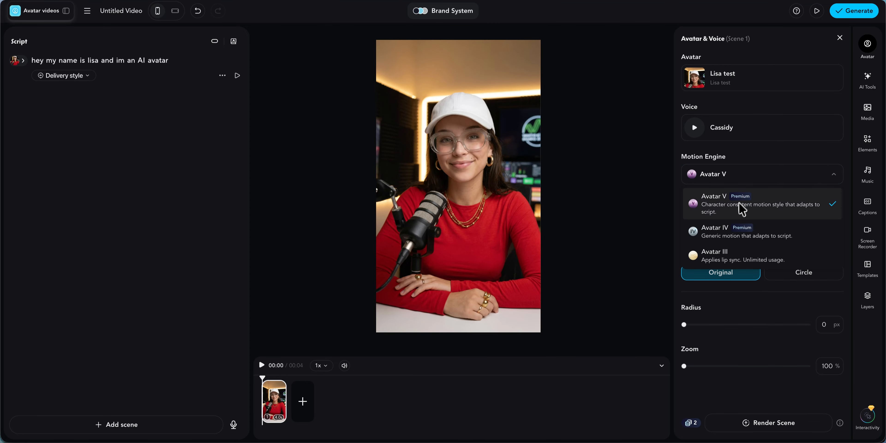
click(752, 206)
click(758, 183)
click(749, 205)
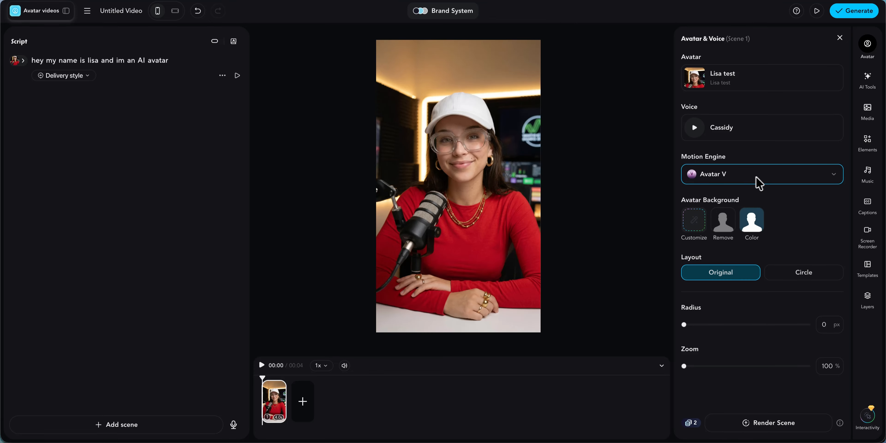
click(750, 134)
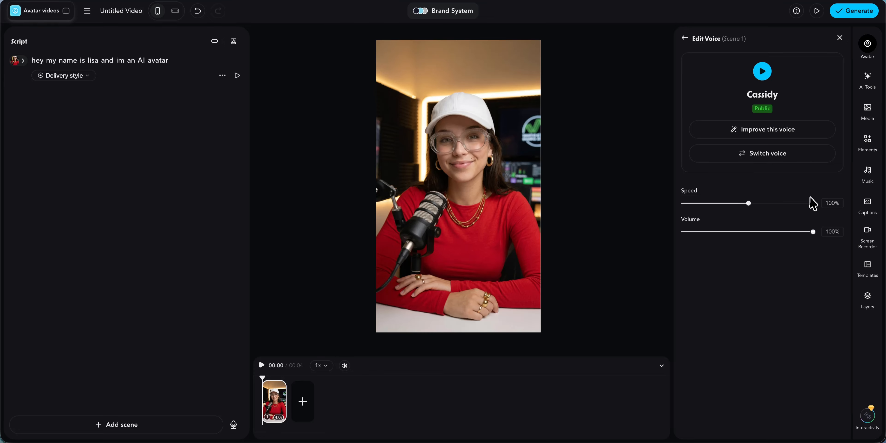
click(685, 39)
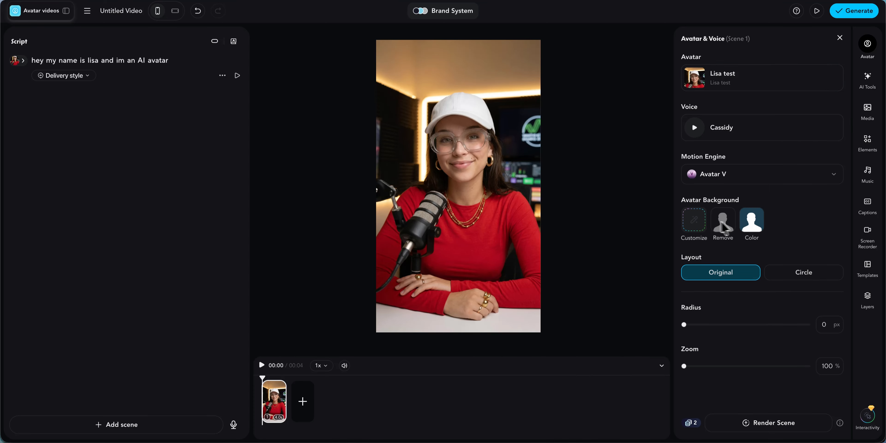
Try the avatar with its background removed and with the uploaded galaxy image behind it, and restore the original background.
click(729, 227)
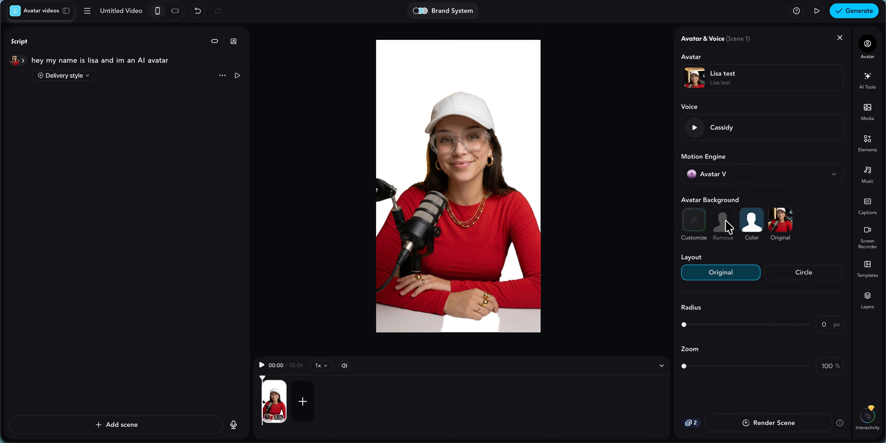
click(695, 227)
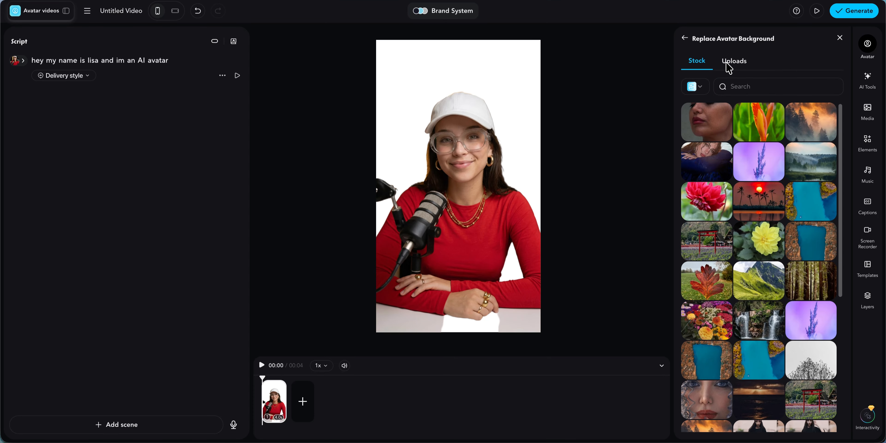
click(727, 63)
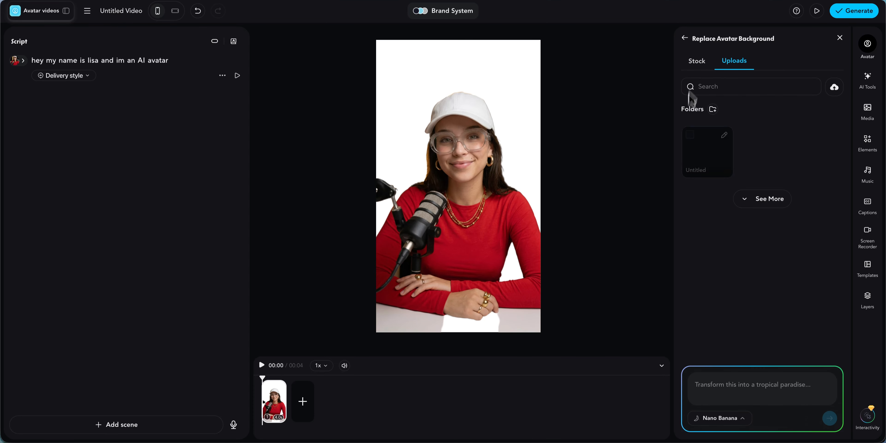
click(703, 145)
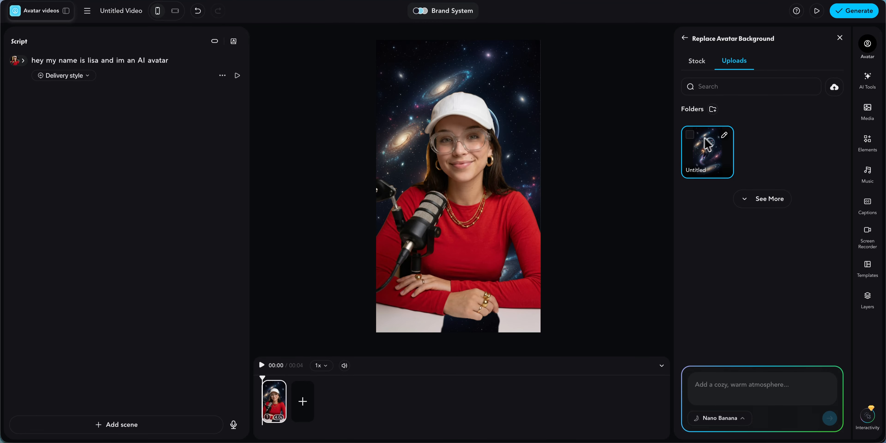
click(697, 62)
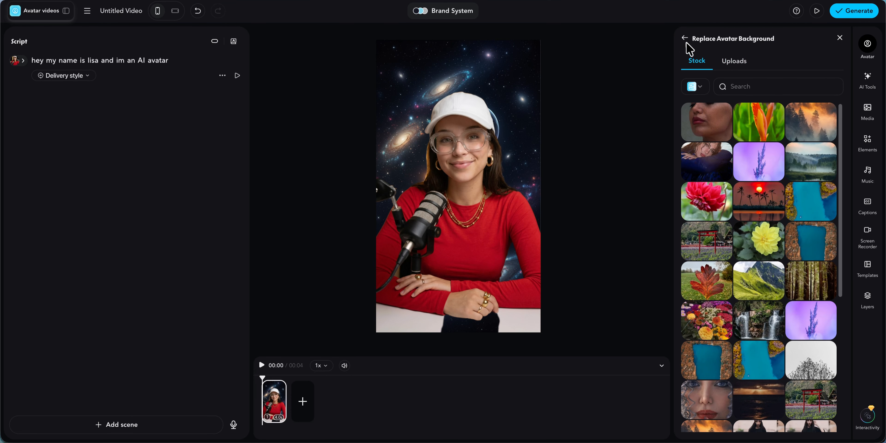
click(685, 38)
click(777, 226)
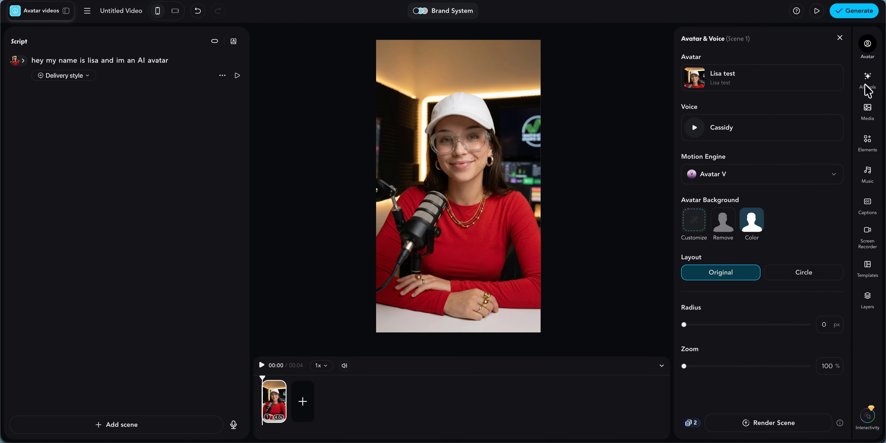
Look through the editor's AI tools, media, elements and video templates, and return to the plain scene view.
click(868, 78)
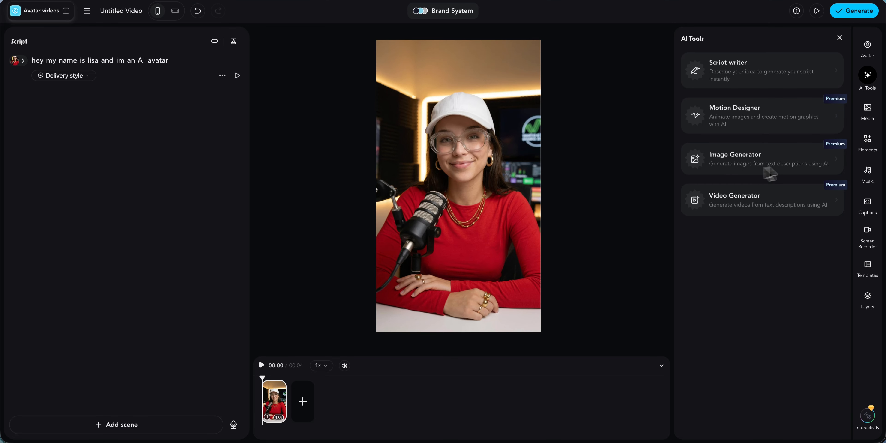
click(868, 110)
click(864, 147)
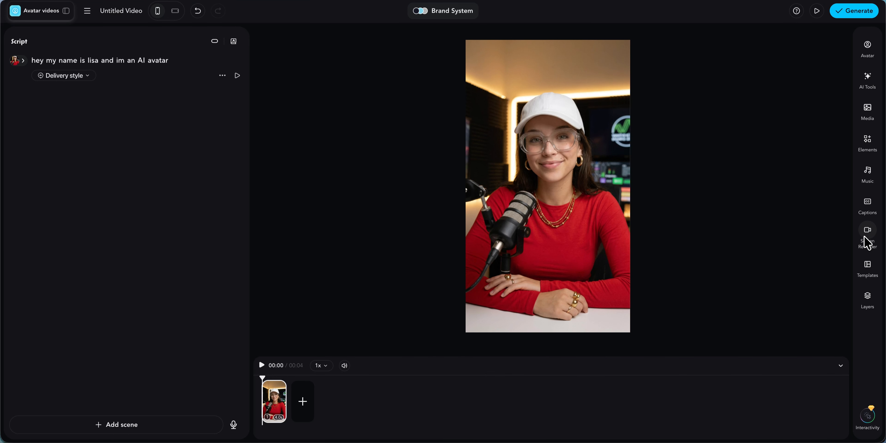
click(866, 266)
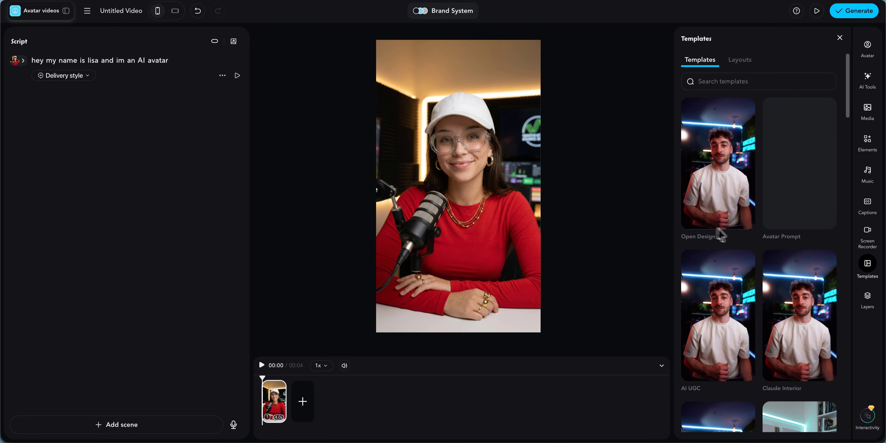
scroll(730, 236, down, 1)
scroll(741, 237, down, 1)
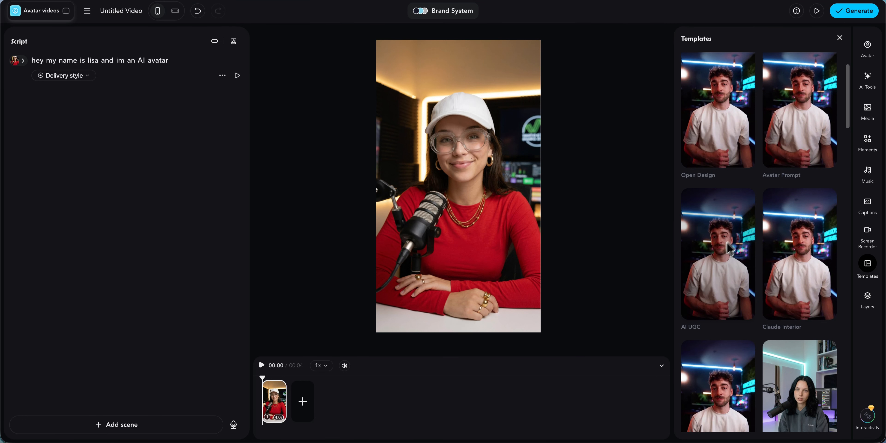
scroll(730, 247, up, 2)
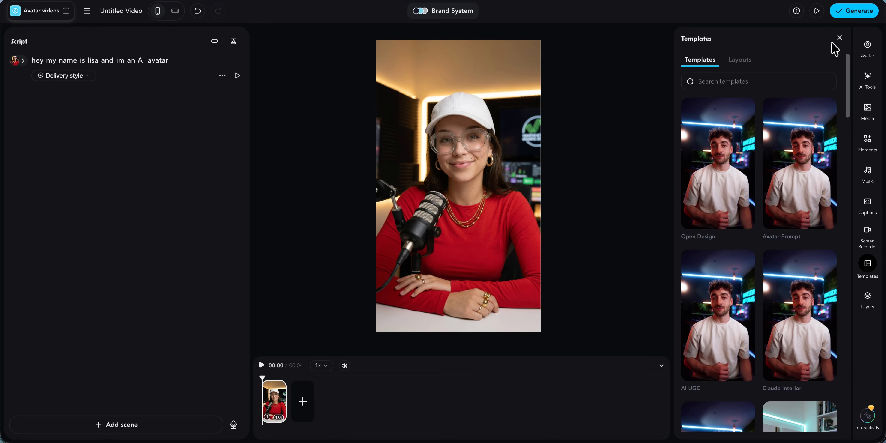
click(840, 38)
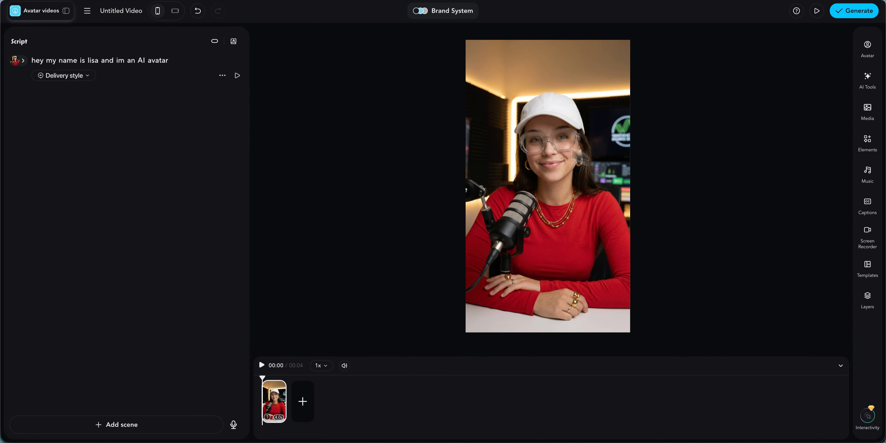
Open the video generation settings, title the video "lisa test", and check the available destination folders while keeping My Videos.
click(846, 14)
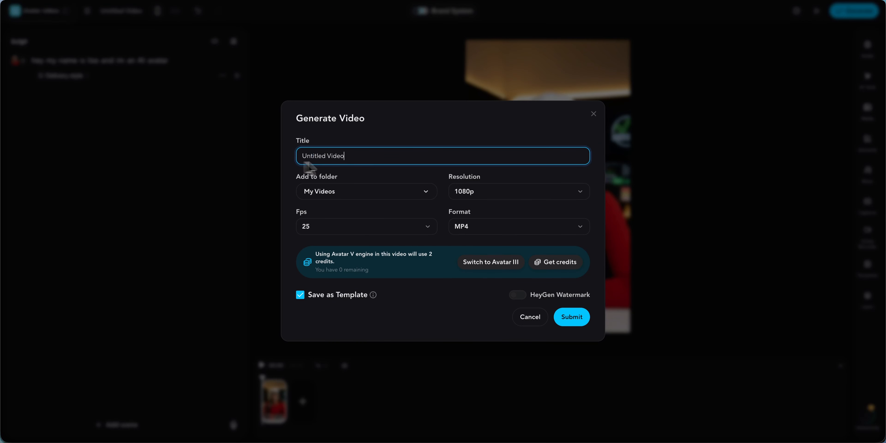
key(ctrl+a)
text(lisa)
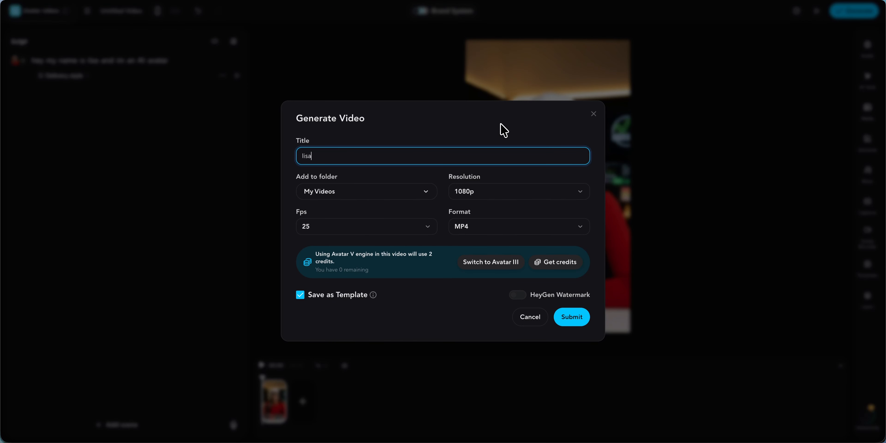
click(397, 192)
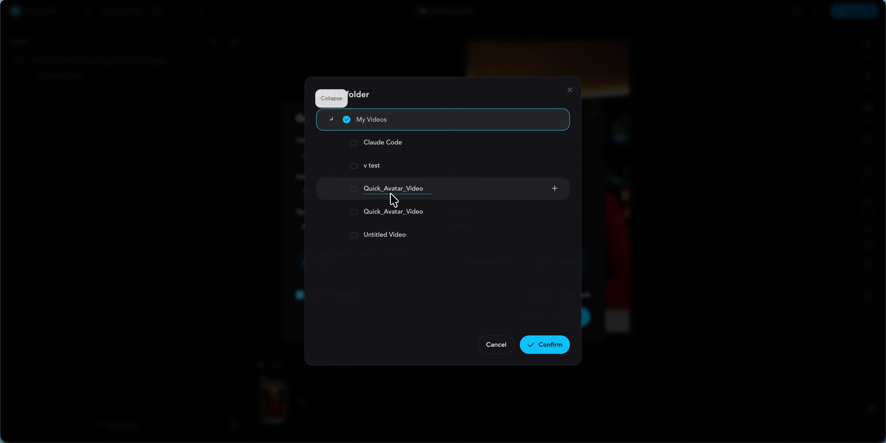
click(570, 90)
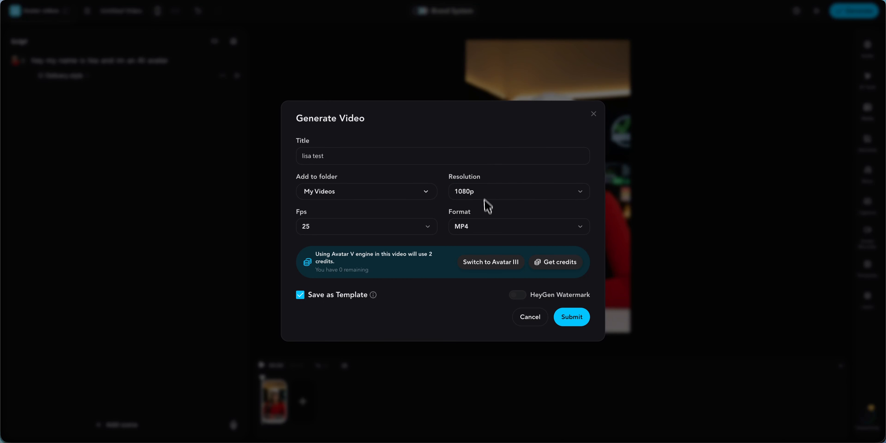
Try to set the video's resolution to 4k, and dismiss the subscription plans.
click(492, 196)
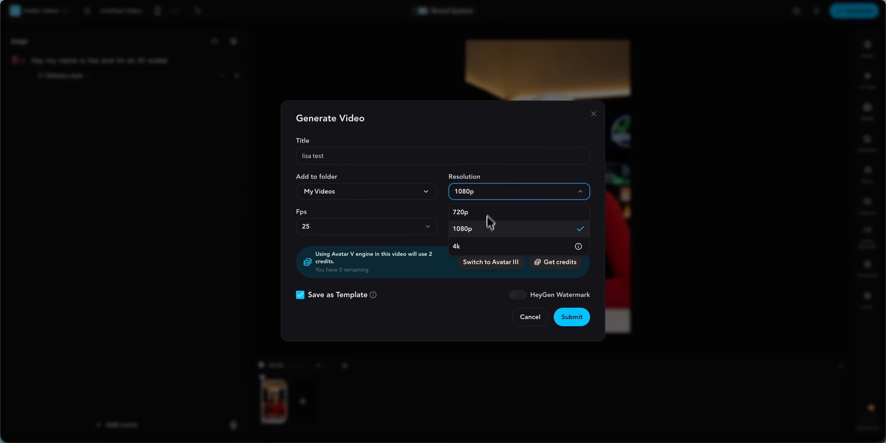
click(481, 249)
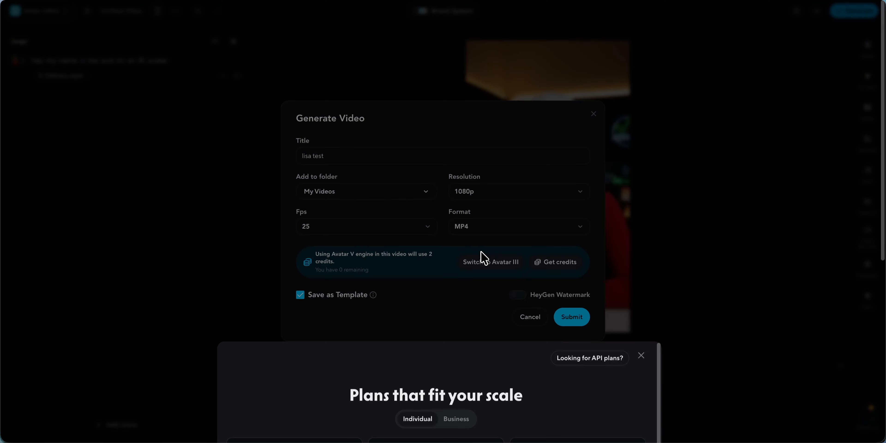
click(645, 37)
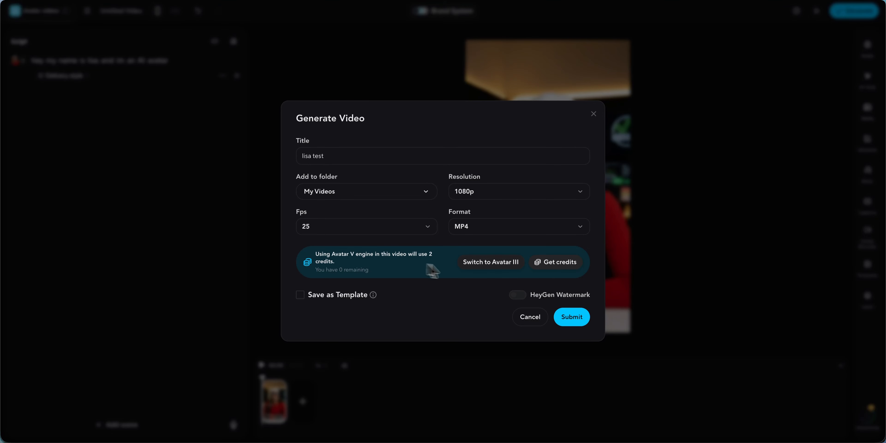
Try to generate the video by switching it to the Avatar III model in the generation settings, and close the settings.
click(506, 271)
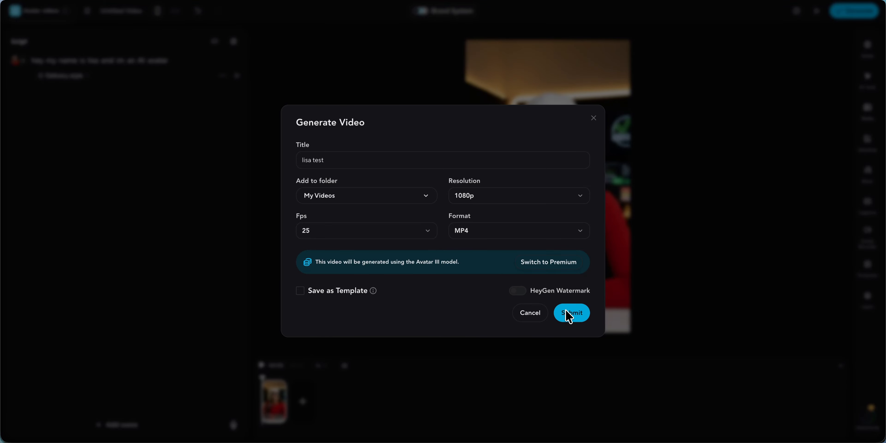
click(578, 317)
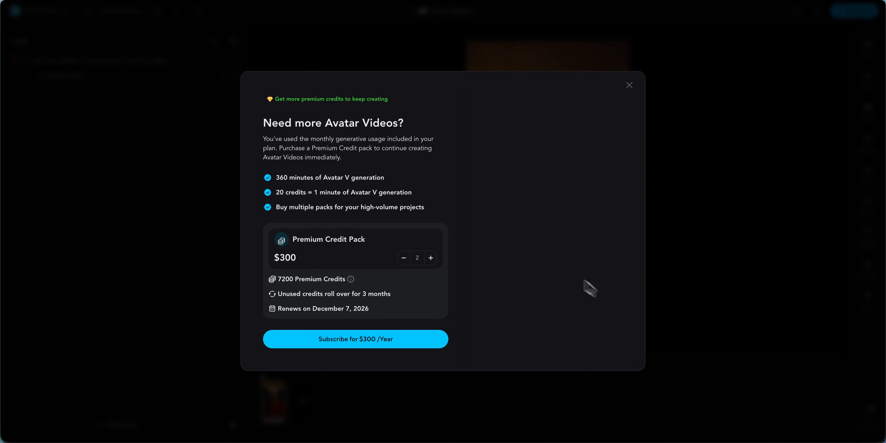
click(629, 85)
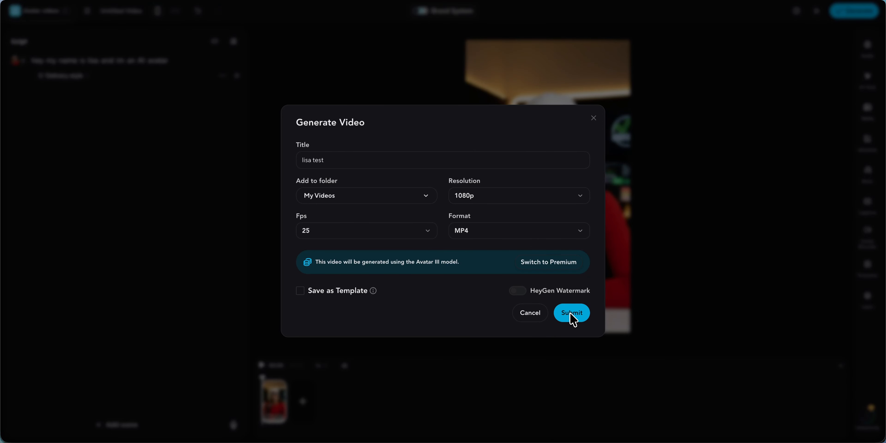
click(549, 272)
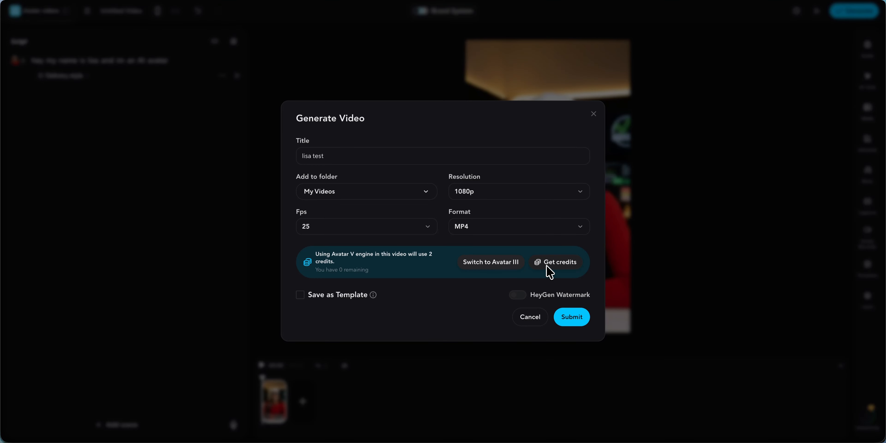
click(496, 265)
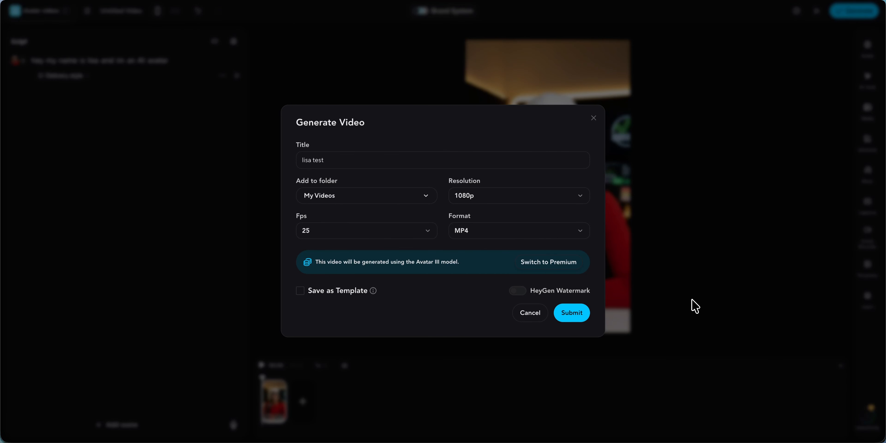
click(594, 117)
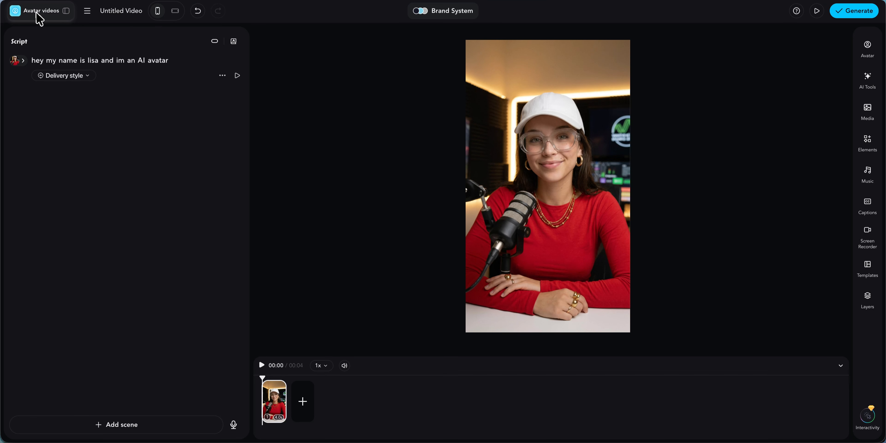
Set the scene's motion engine to Avatar III and submit the video for generation.
click(868, 48)
click(757, 174)
click(732, 254)
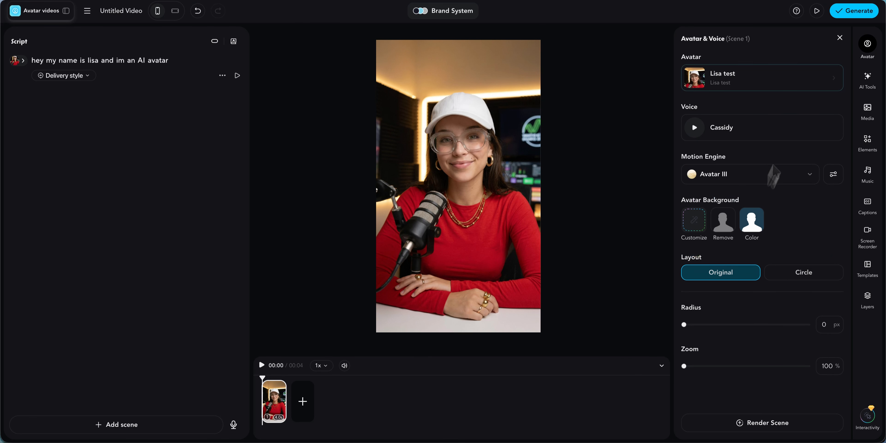
click(847, 12)
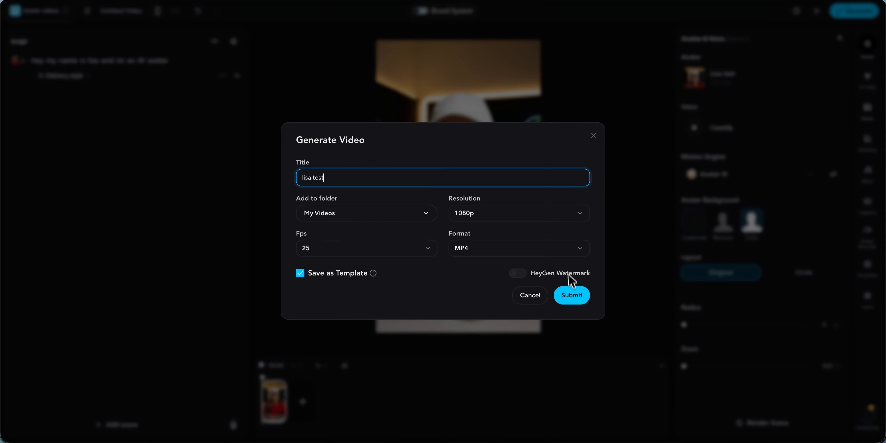
click(578, 297)
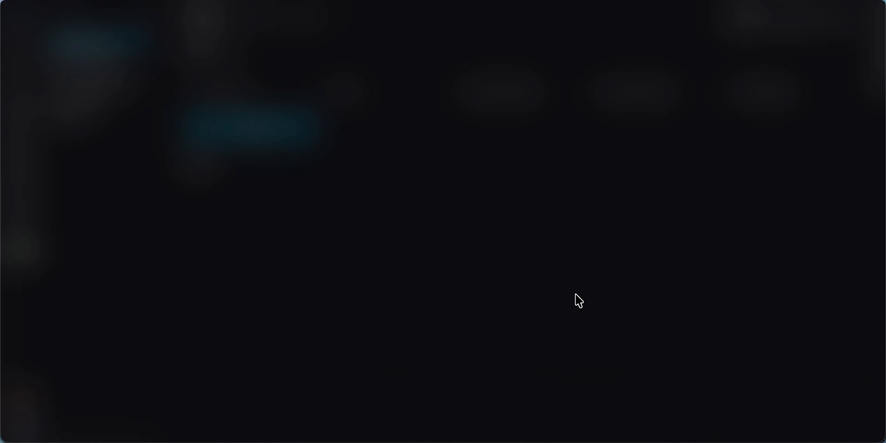